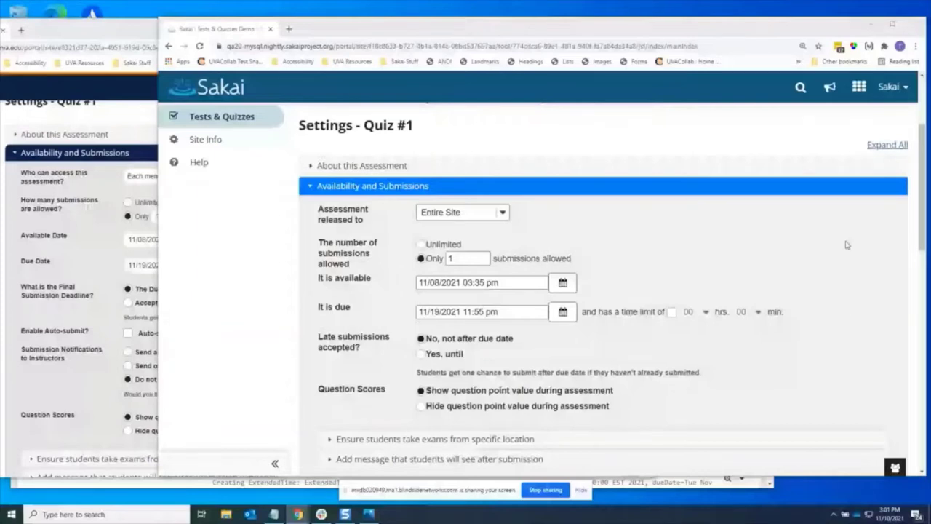
Expand Quiz #1's Exceptions to Time Limit and Delivery Date section to show an empty exception form
scroll(846, 245, down, 1)
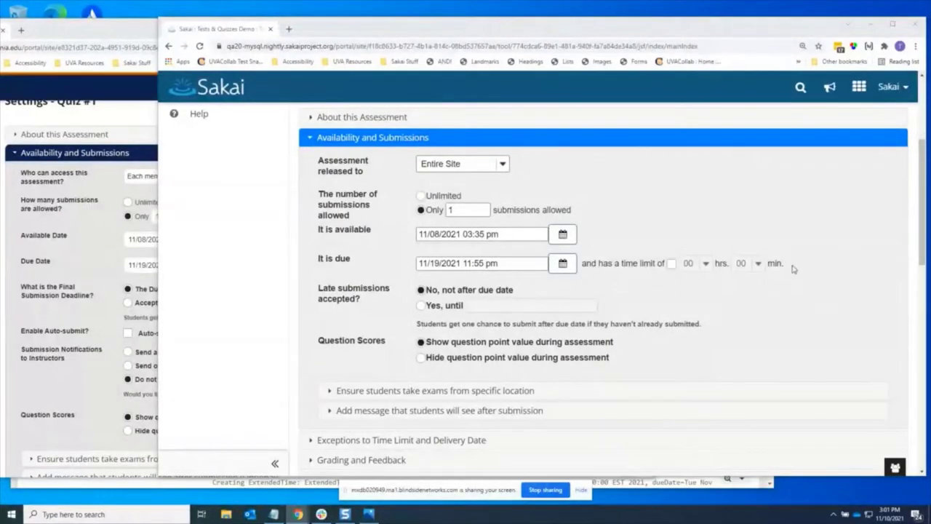
scroll(742, 350, down, 1)
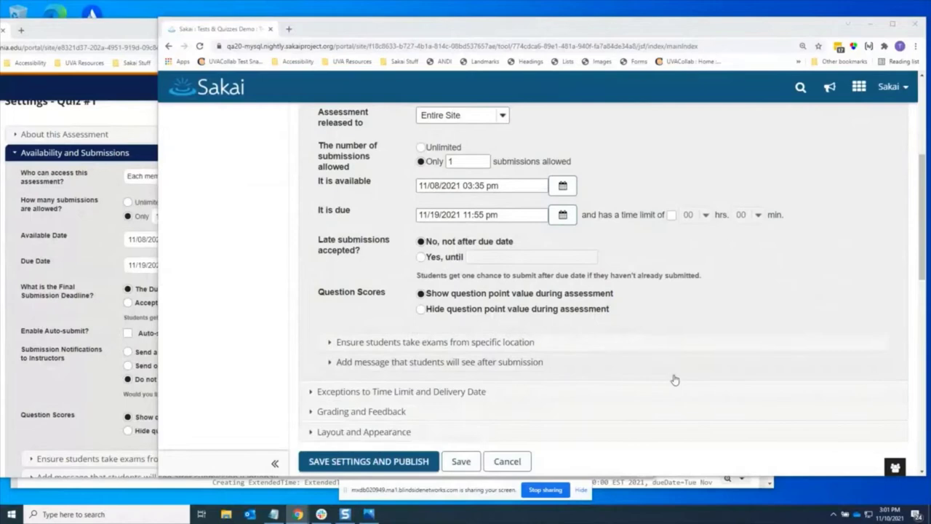
click(647, 392)
scroll(683, 407, up, 2)
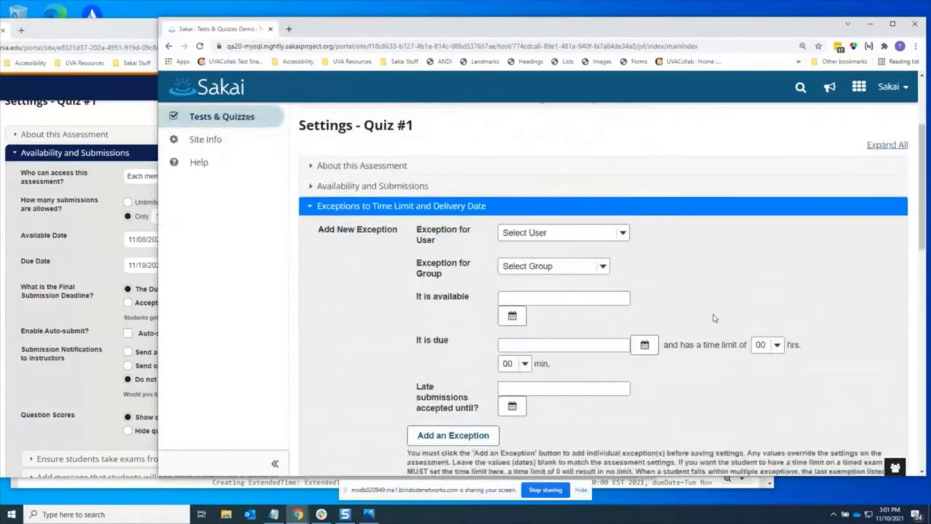
scroll(536, 195, down, 1)
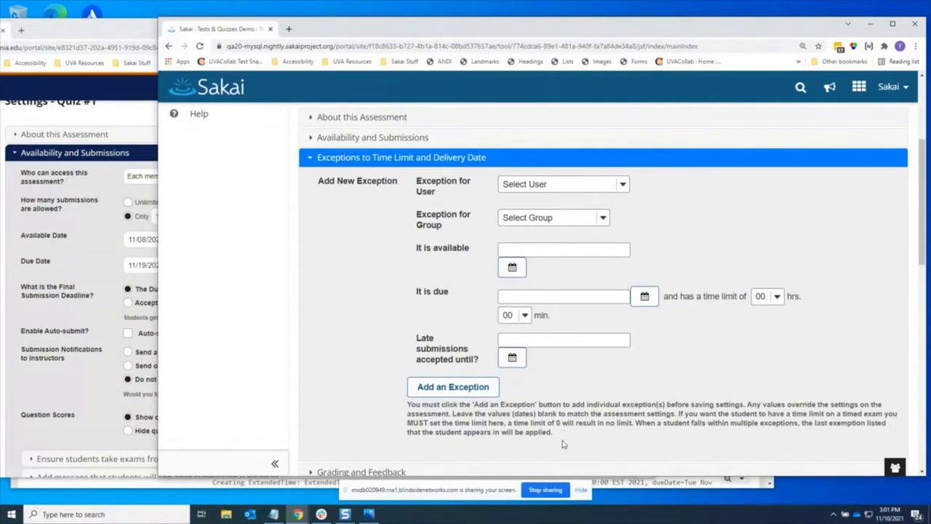
click(489, 141)
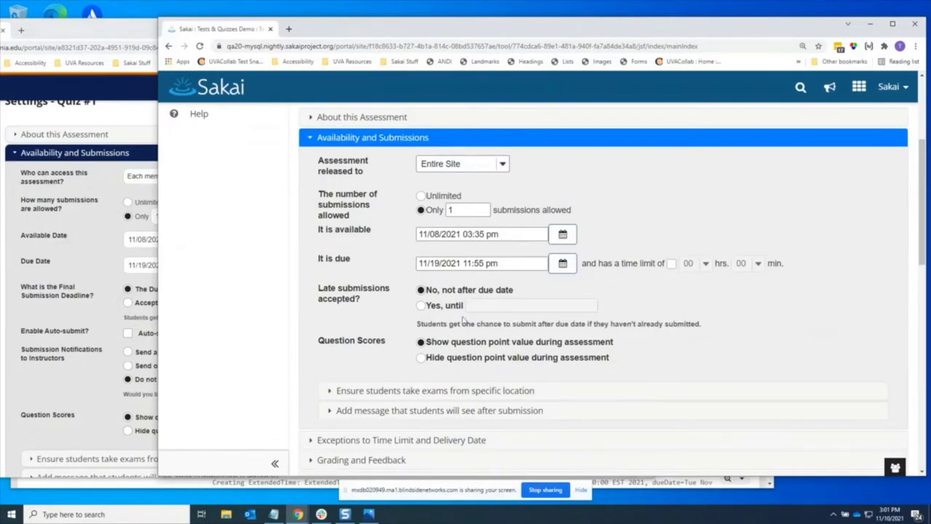
scroll(495, 397, down, 1)
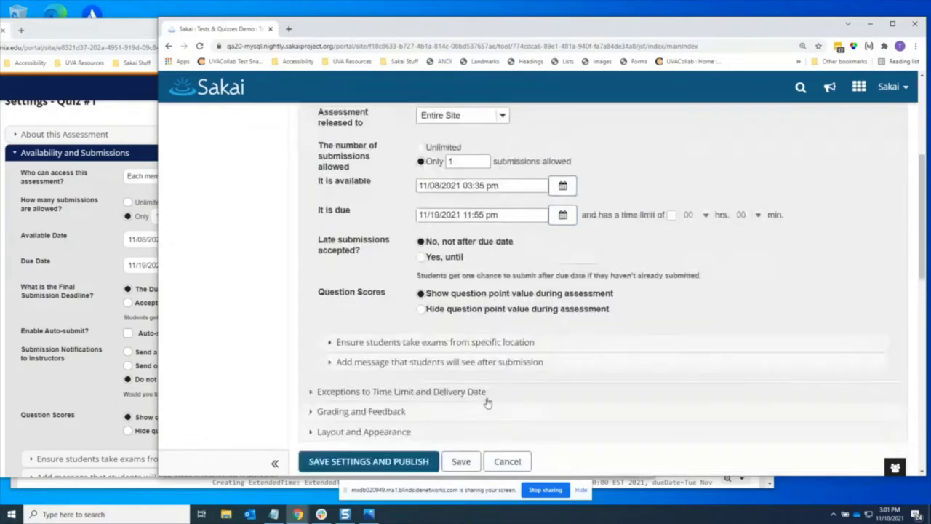
click(473, 393)
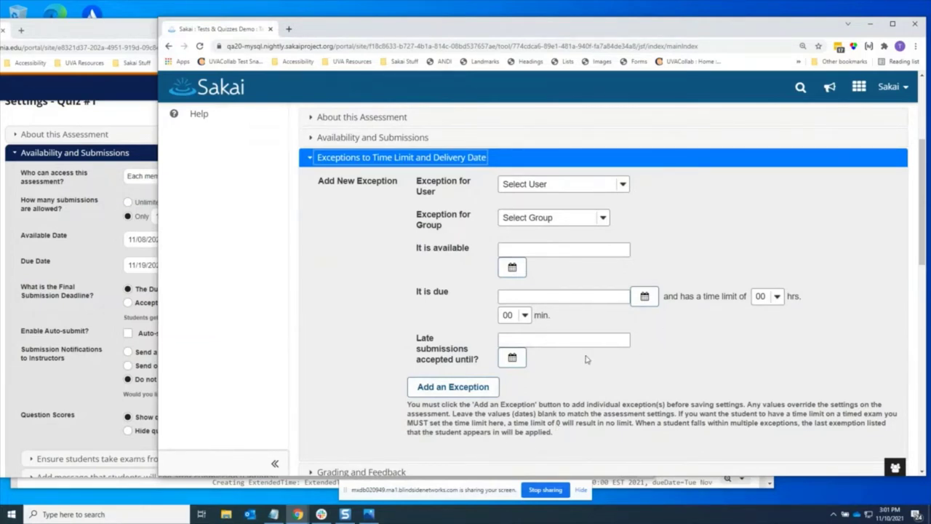
Add an exception for a test student, available Nov 8 and due Nov 19, 2021
click(539, 184)
click(542, 209)
click(442, 390)
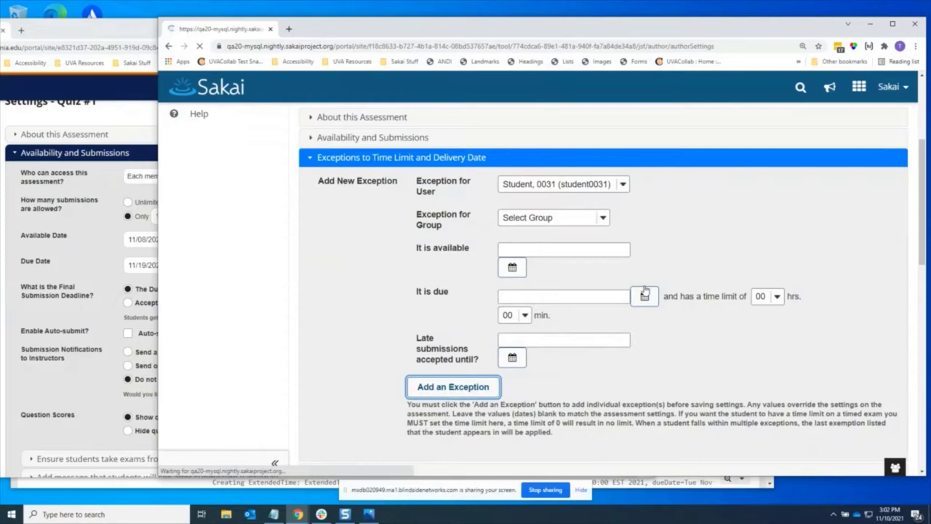
scroll(737, 306, down, 2)
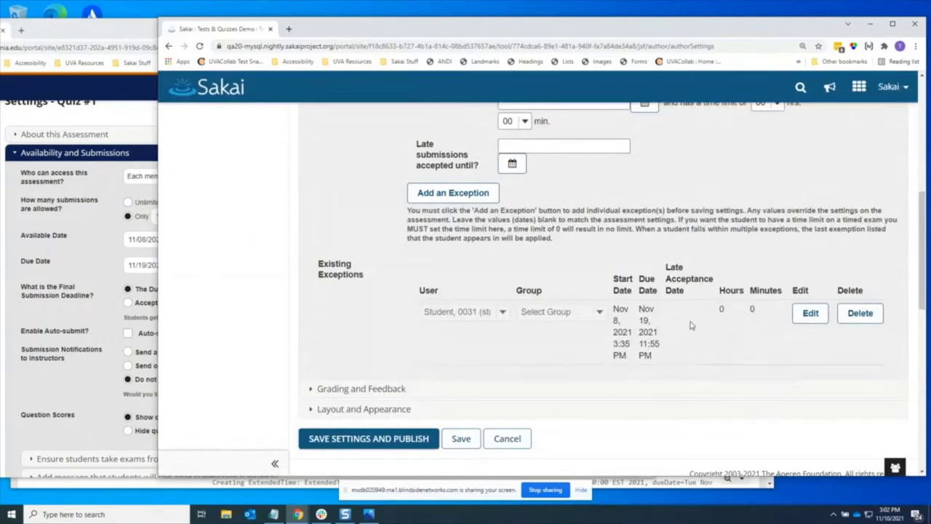
scroll(683, 338, up, 2)
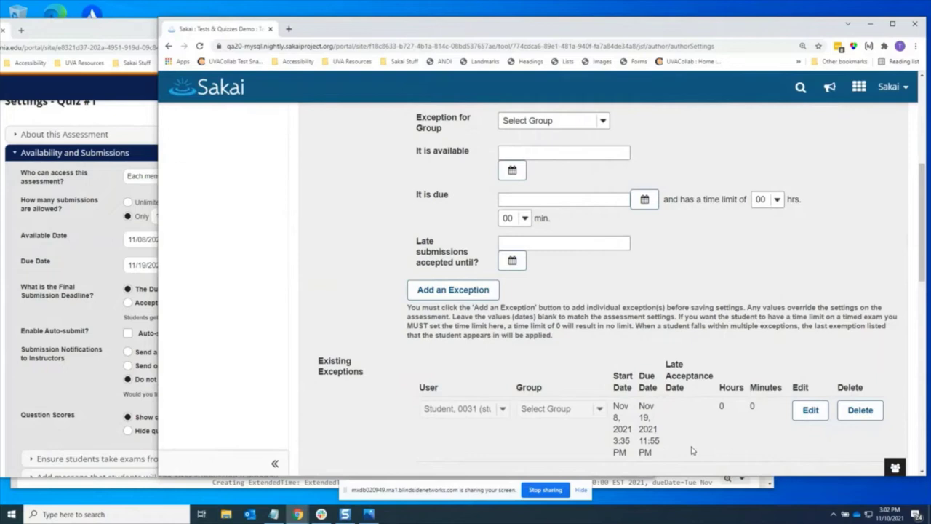
Look through the Select Group and Select User lists without choosing anything
click(602, 121)
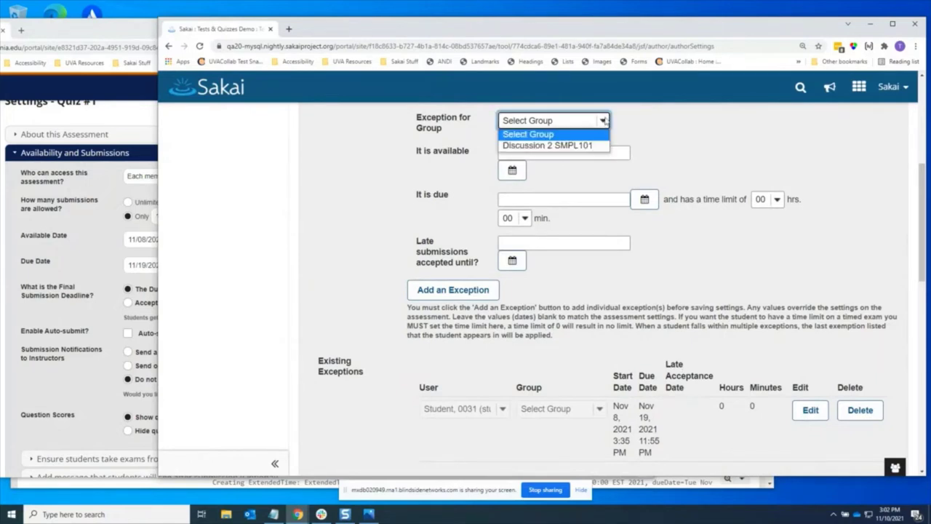
click(603, 120)
scroll(654, 145, up, 1)
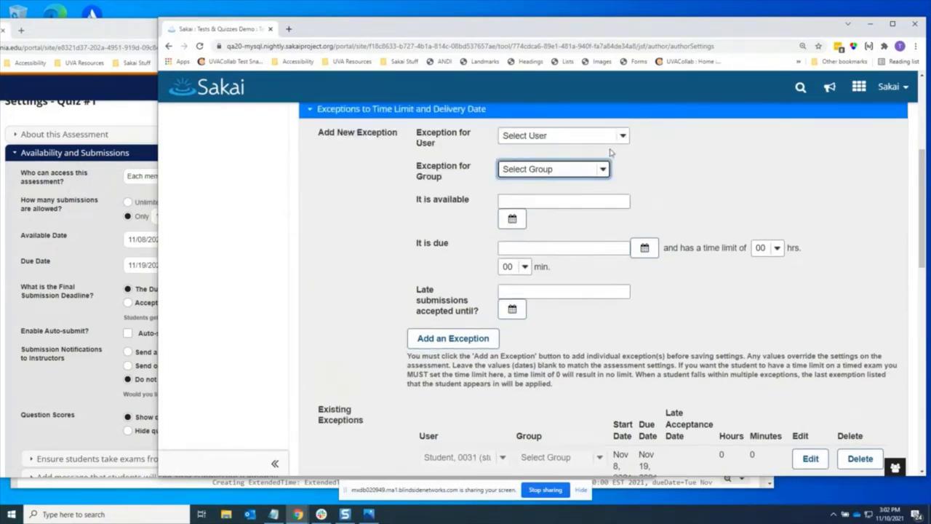
click(611, 138)
scroll(603, 280, down, 1)
scroll(603, 280, down, 1)
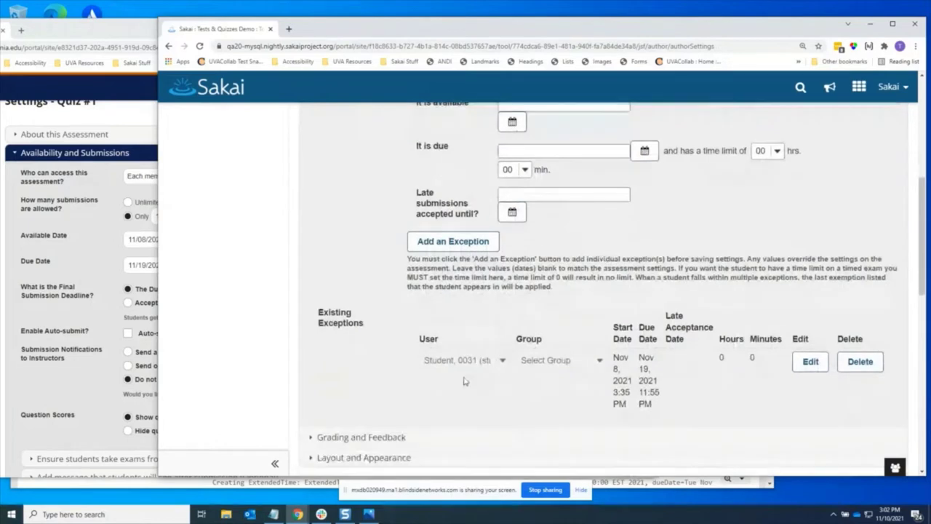
Bring the UVACollab quiz window forward at 110% zoom and expand Exceptions to Availability Dates and Time Limit
click(144, 115)
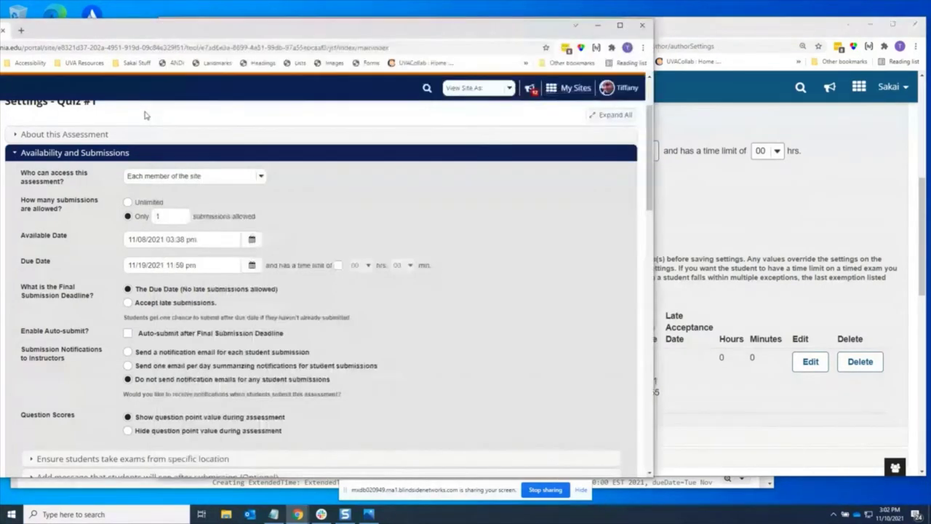
drag(454, 31, 571, 30)
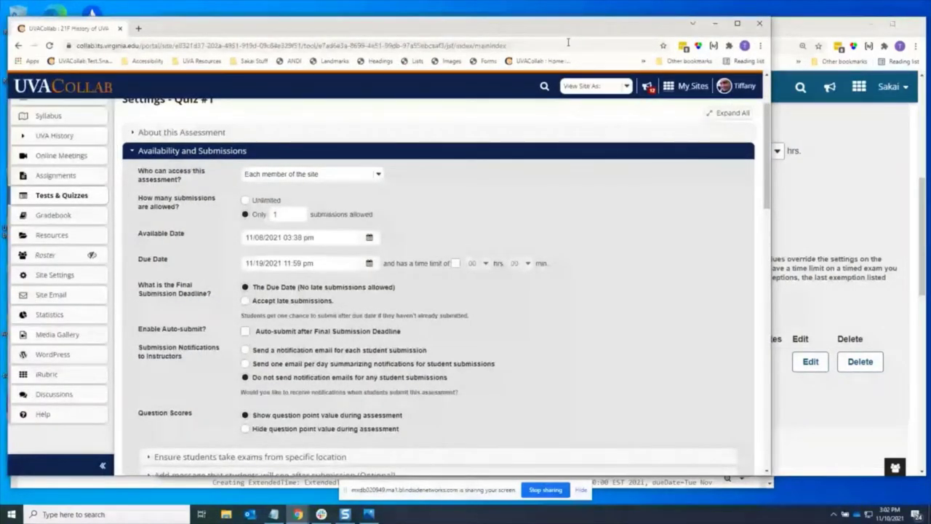
key(ctrl+plus)
mouse_move(766, 166)
mouse_down()
mouse_move(764, 188)
mouse_move(763, 176)
mouse_up()
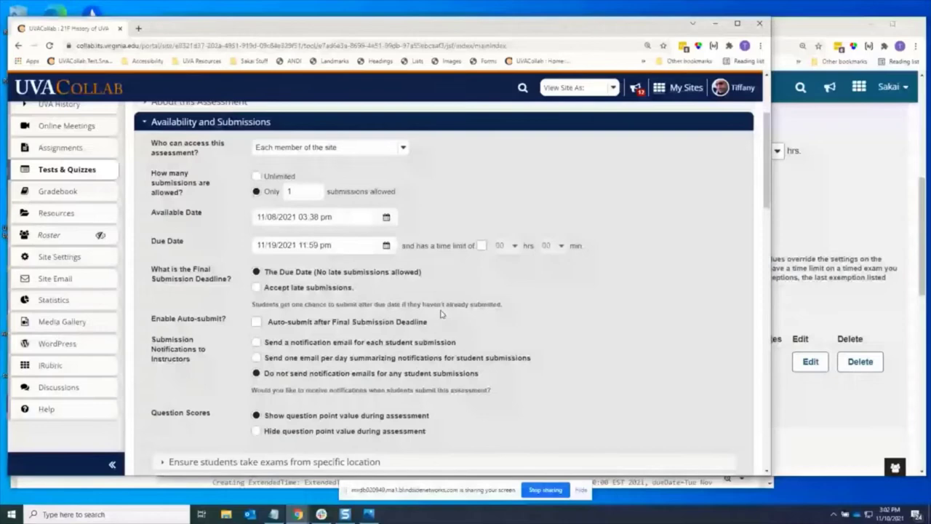
scroll(536, 279, down, 1)
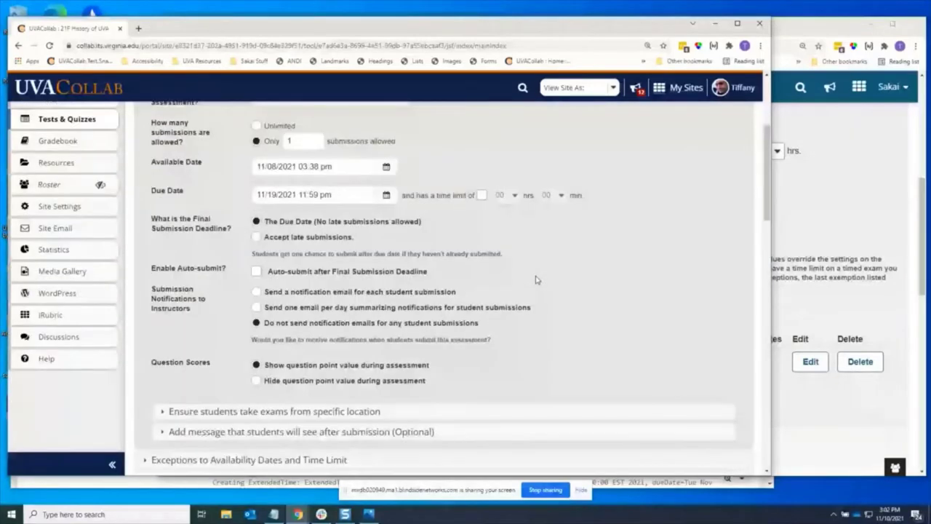
scroll(473, 342, down, 1)
click(407, 411)
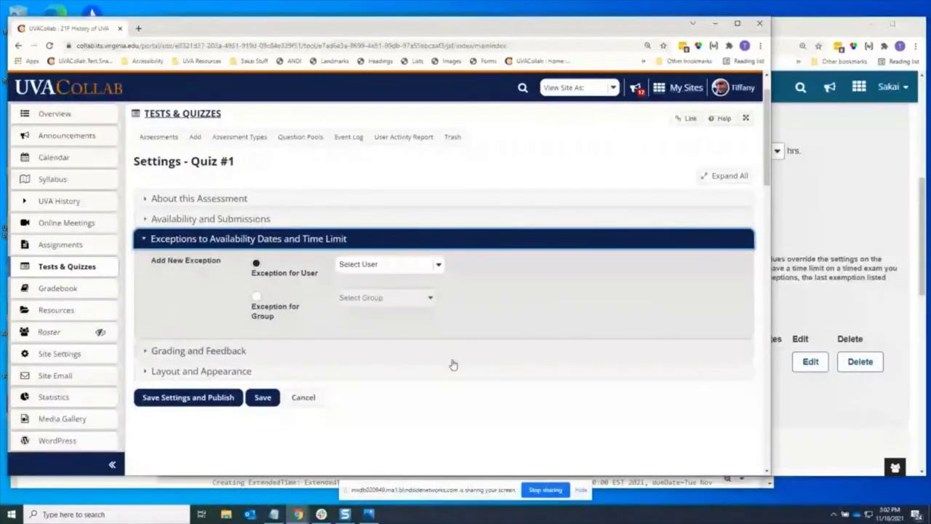
Make the new exception a user exception for a test student
click(256, 298)
click(255, 263)
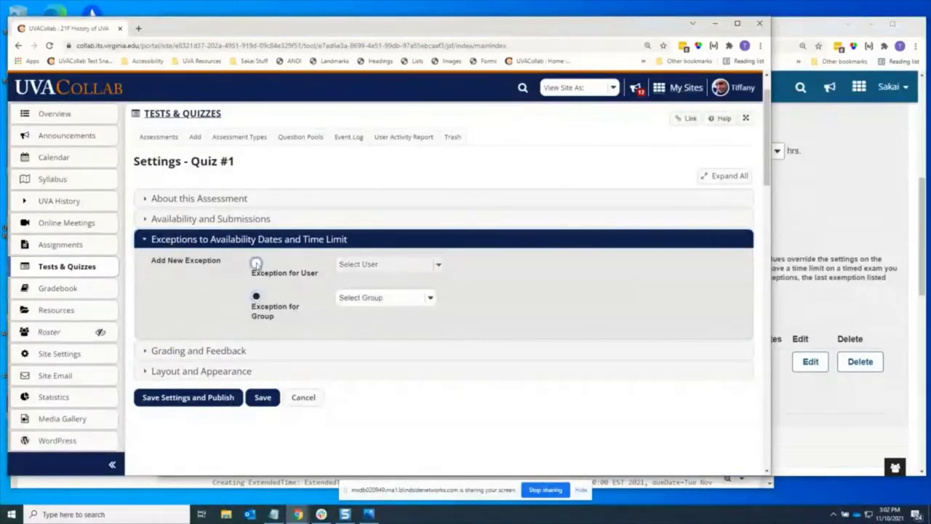
click(438, 265)
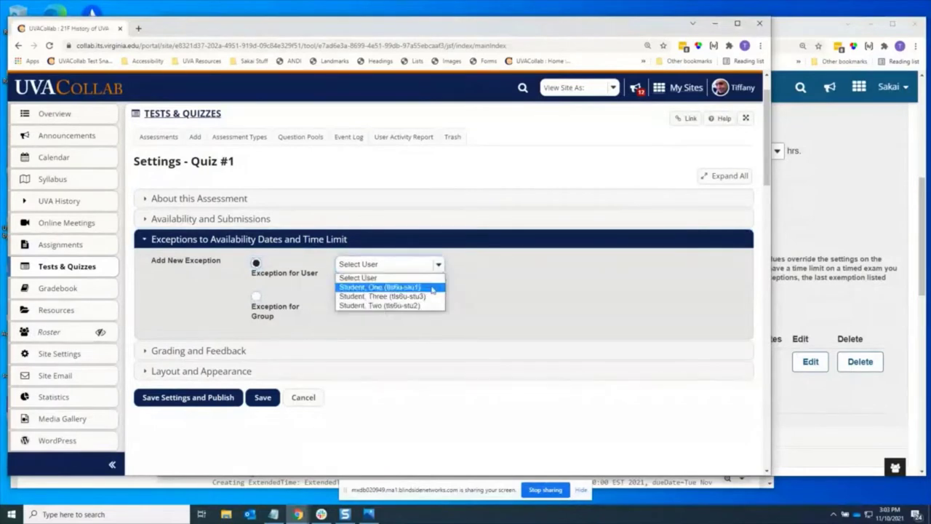
click(430, 285)
scroll(548, 283, down, 2)
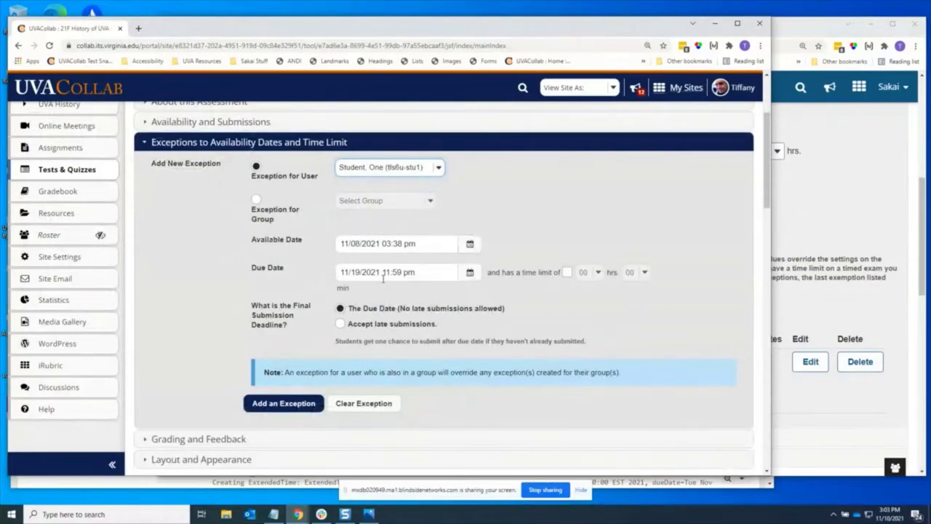
Give the student's exception a 01-hour time limit
click(567, 273)
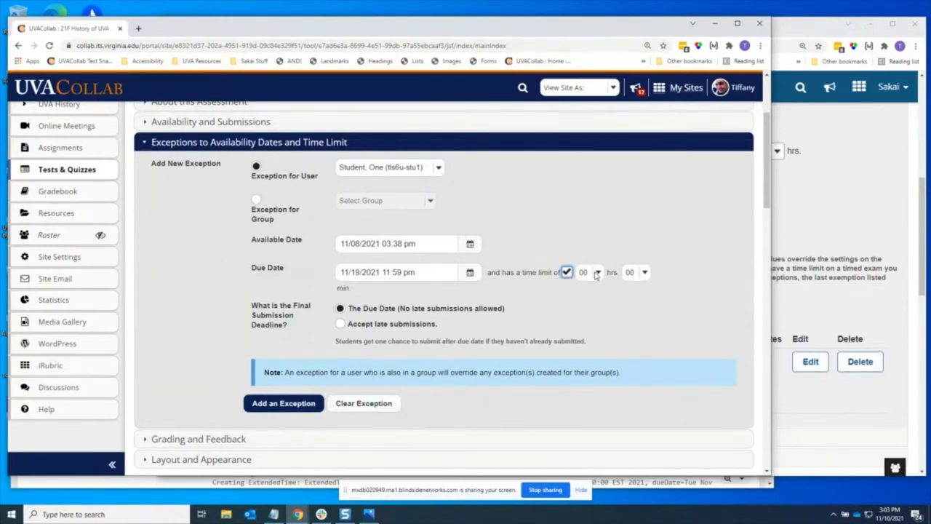
click(595, 273)
click(591, 296)
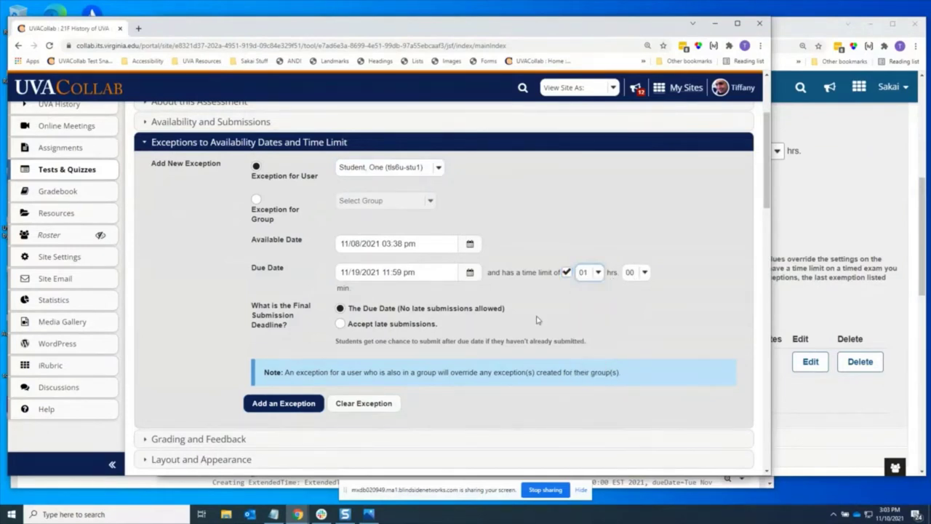
Set the whole quiz's time limit to 01 hours under Availability and Submissions
click(395, 127)
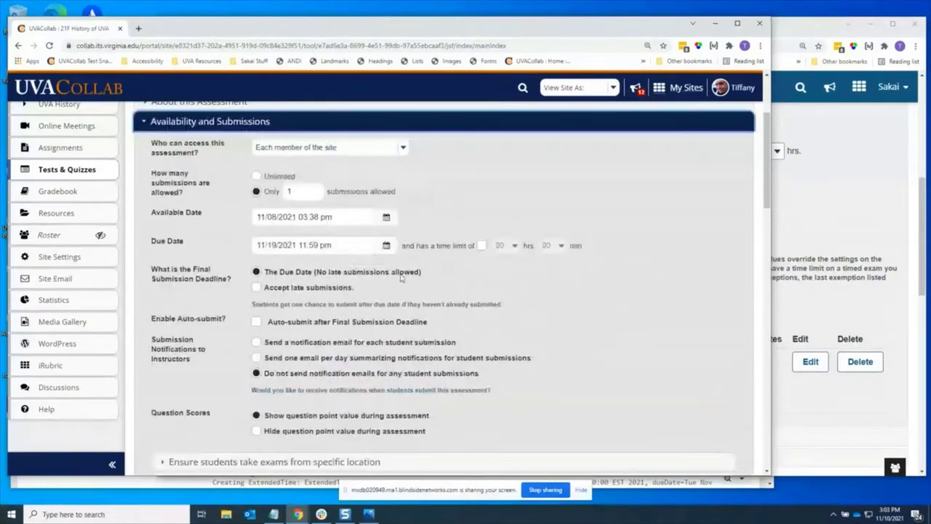
click(482, 245)
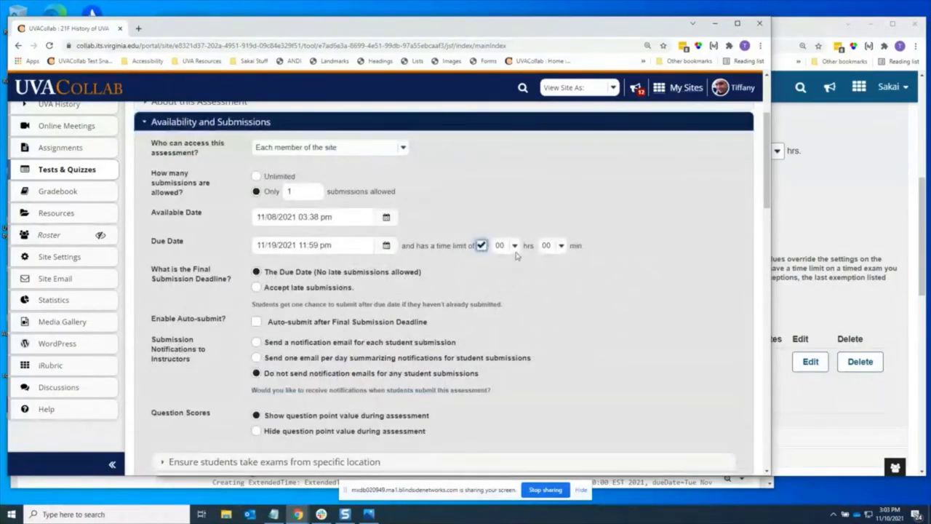
click(509, 246)
click(505, 269)
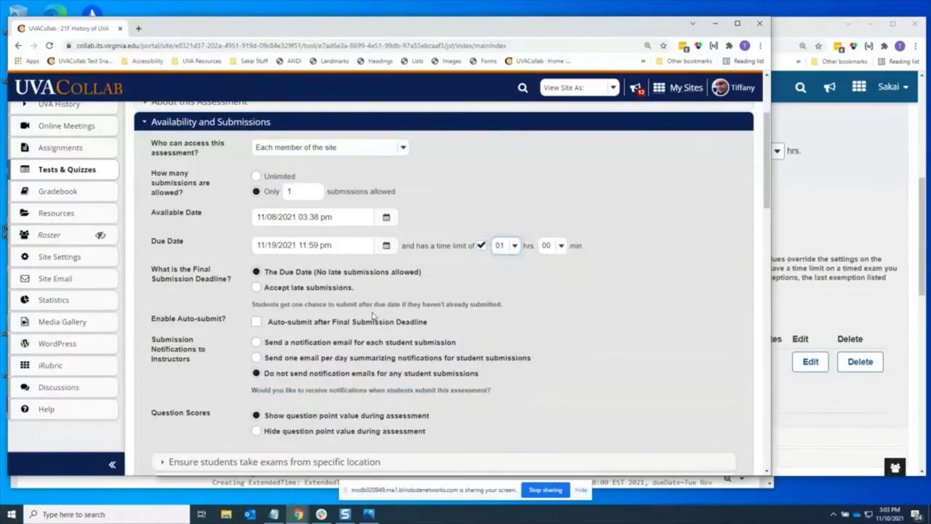
Accept late submissions until 11/20/2021 11:59 pm by pasting the due date and changing 19 to 20
scroll(524, 324, down, 1)
click(327, 240)
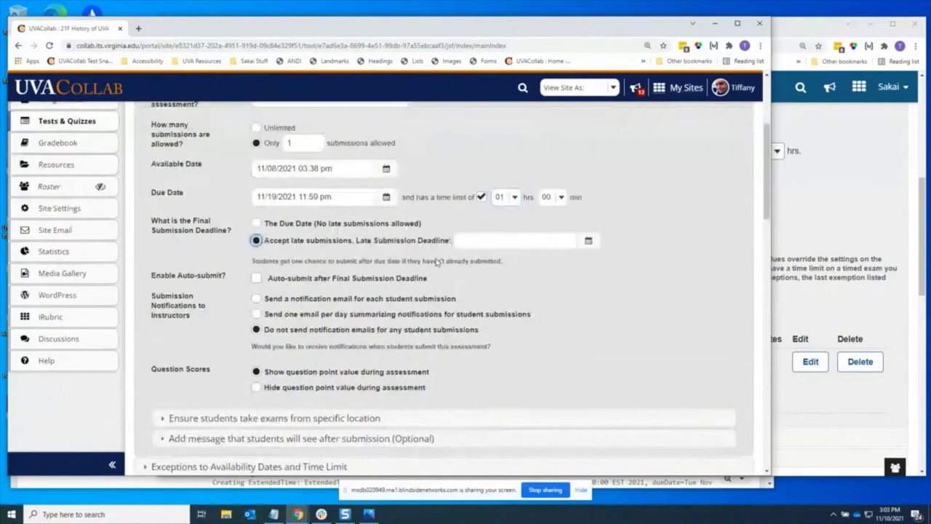
click(587, 240)
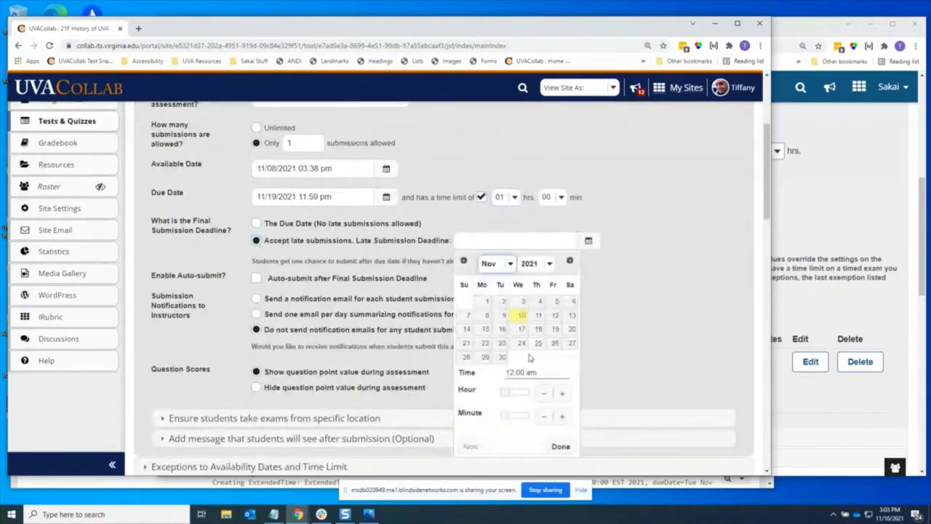
click(348, 201)
drag(349, 201, 254, 197)
key(ctrl+c)
click(514, 246)
key(ctrl+v)
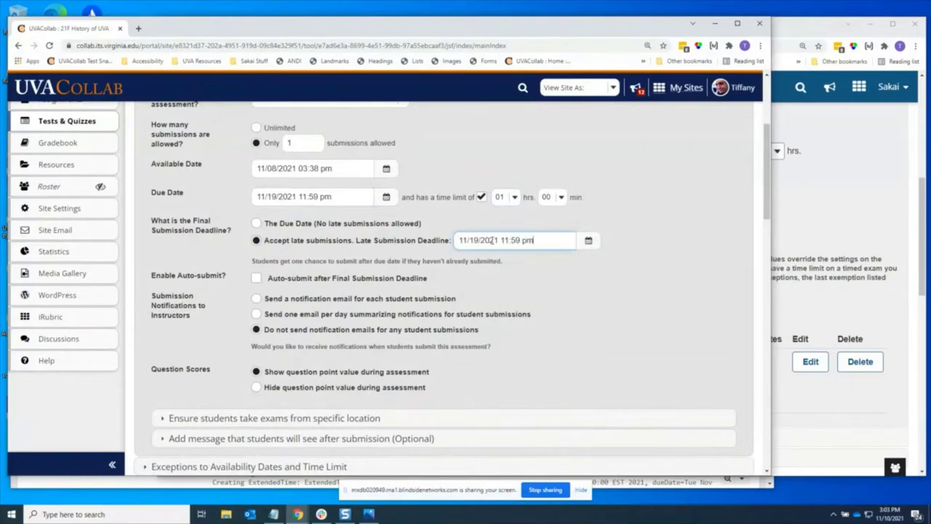
double_click(476, 240)
text(20)
scroll(529, 360, down, 1)
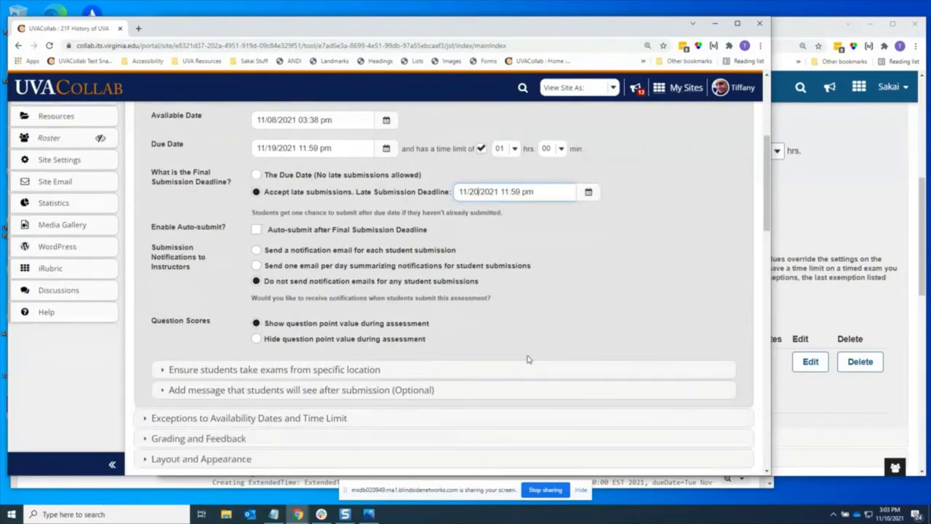
click(390, 418)
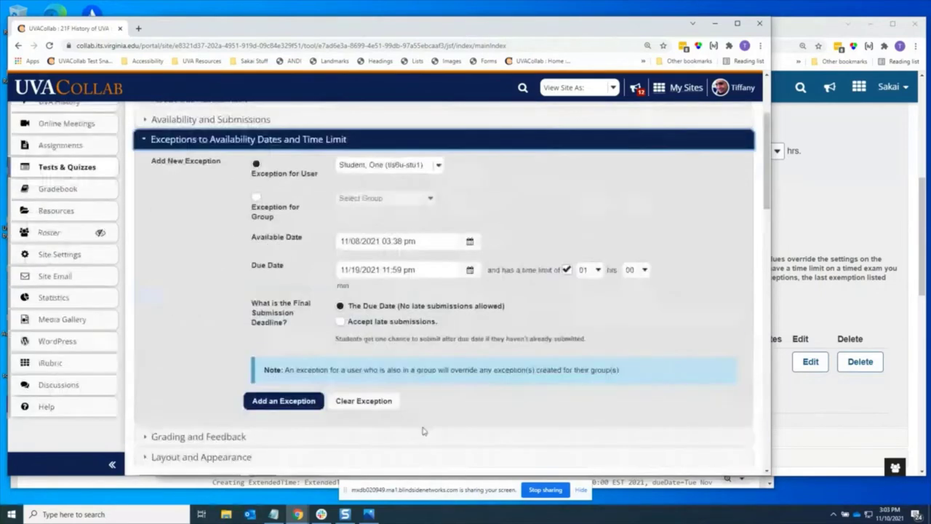
Clear the exception form and reselect the first student
click(377, 406)
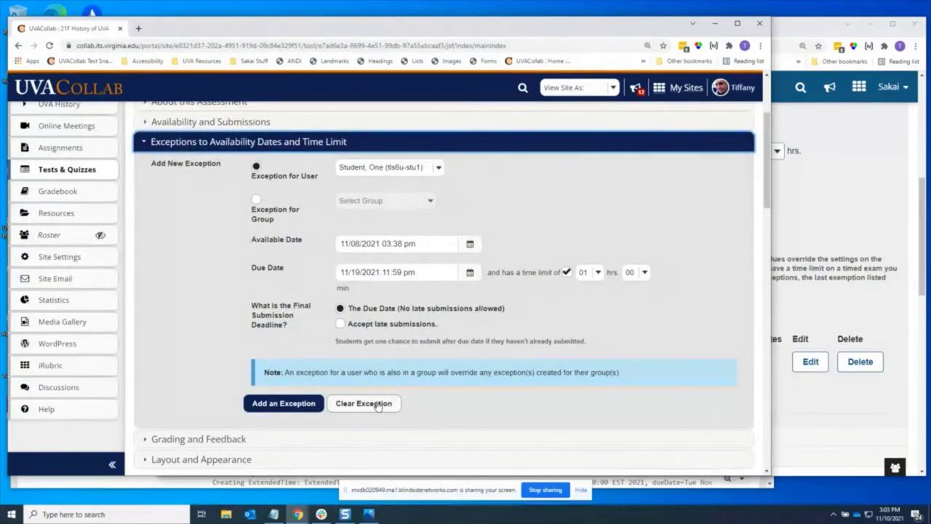
click(378, 406)
click(421, 169)
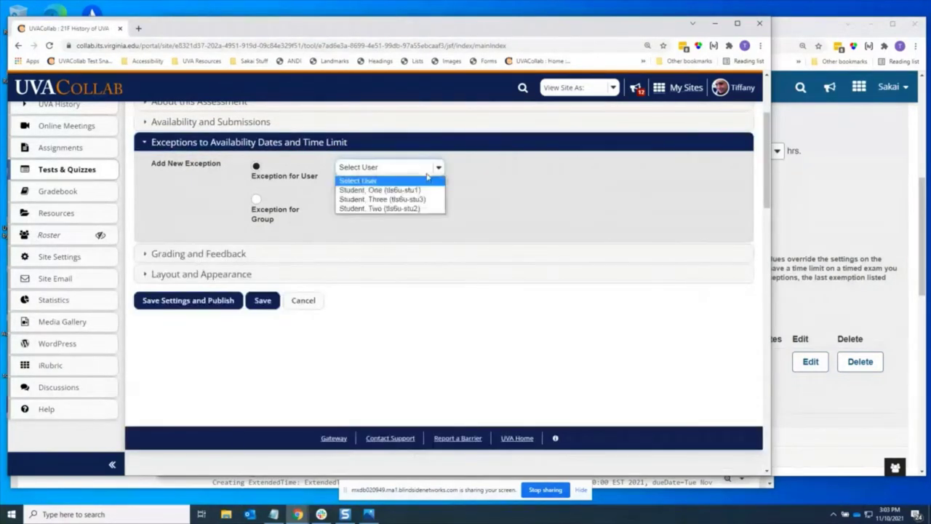
click(417, 191)
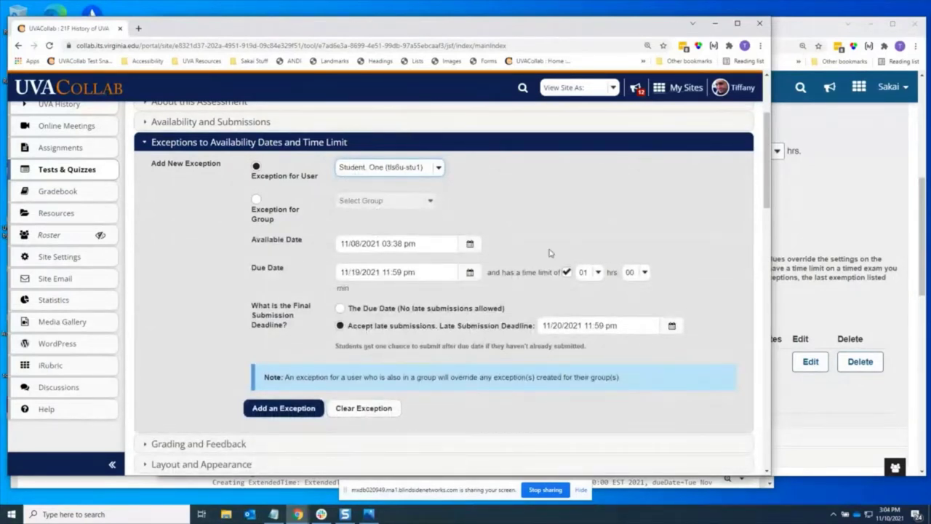
Add the student's exception: no late submissions, due 11/20/2021, time limit 1 hr 15 min
click(380, 313)
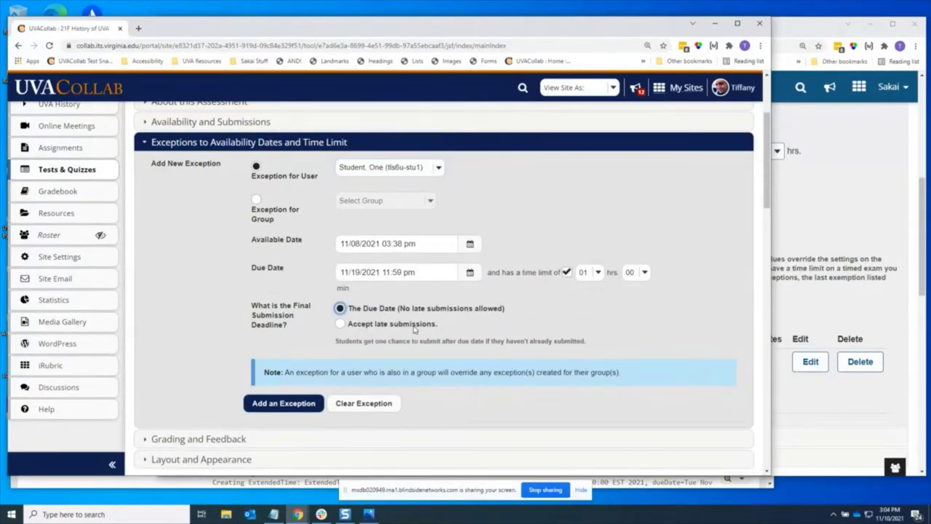
double_click(359, 271)
text(20)
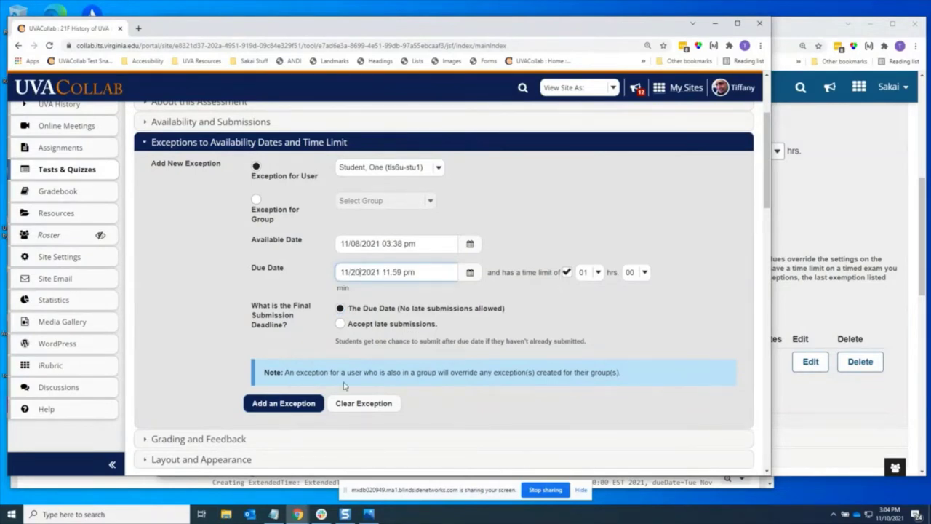
click(630, 272)
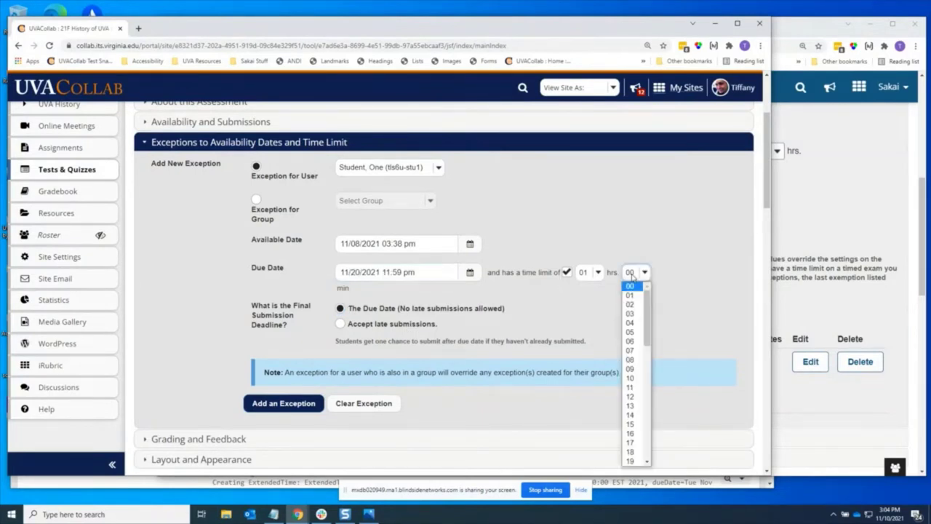
click(636, 425)
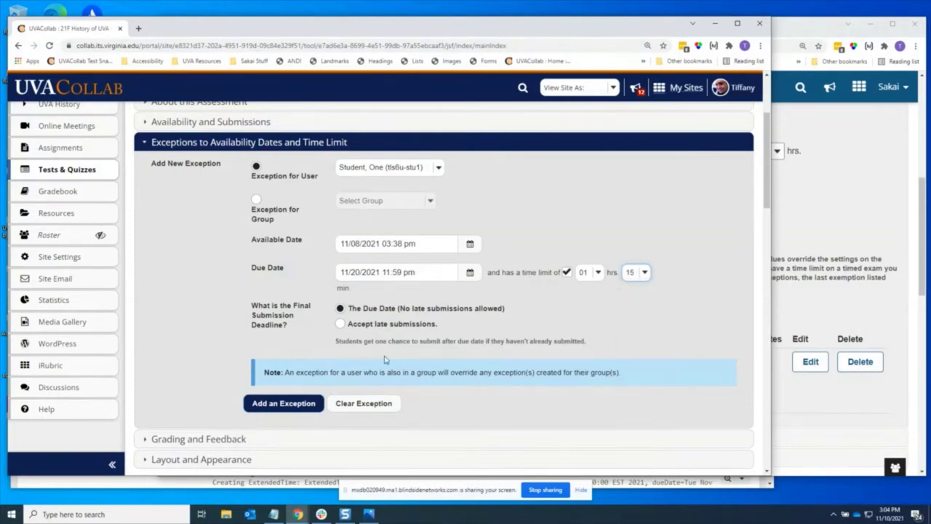
click(258, 404)
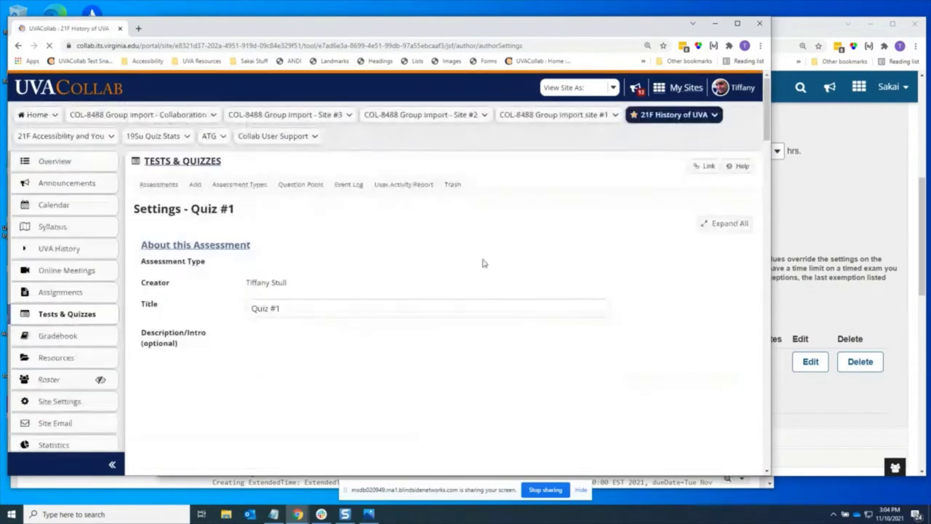
Pick the second student, reset the selection to none, and clear the exception form
scroll(545, 342, down, 3)
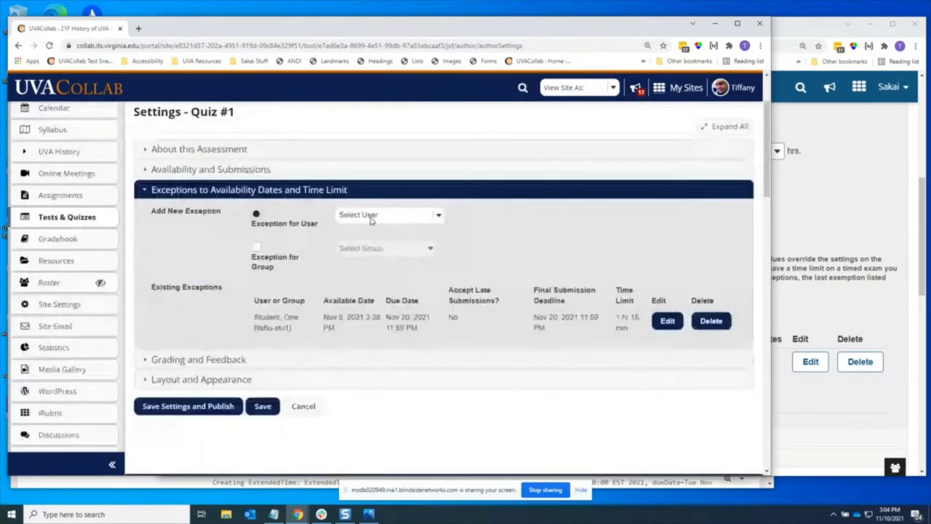
click(371, 214)
click(378, 247)
click(385, 214)
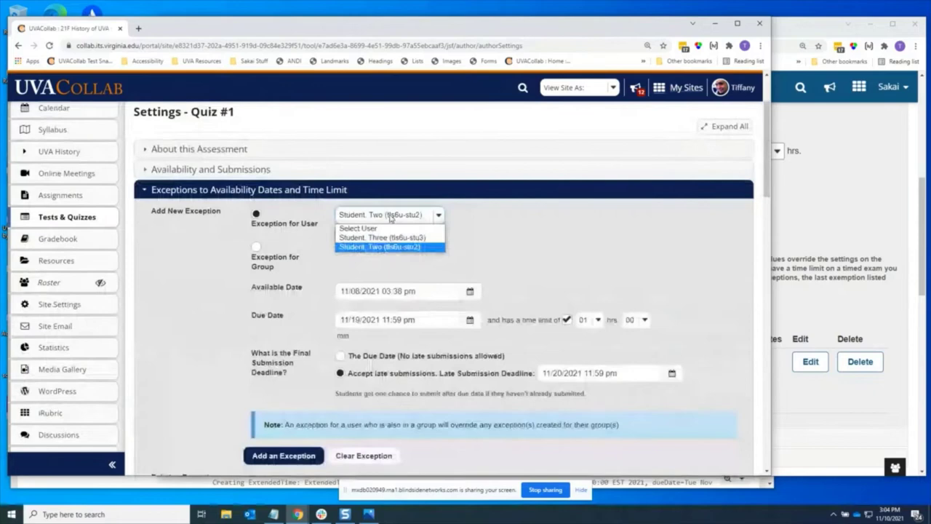
click(360, 228)
scroll(376, 368, down, 2)
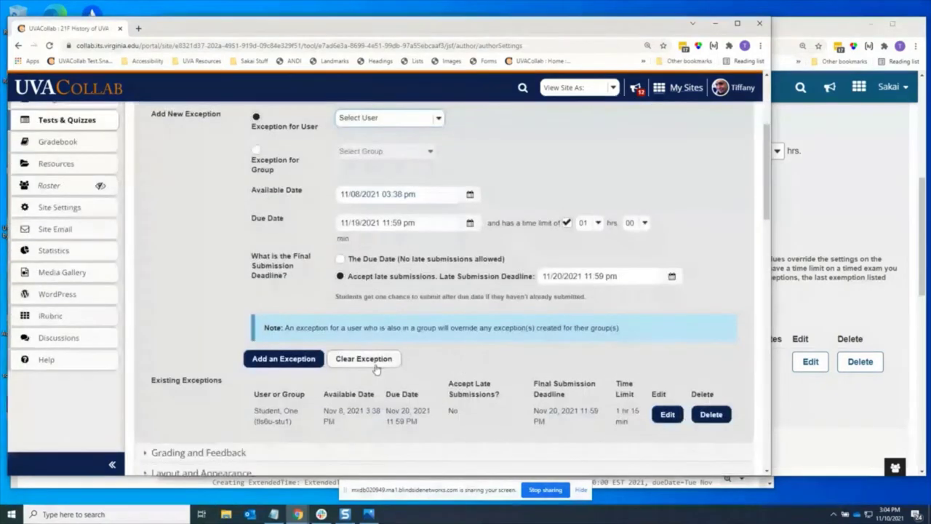
click(376, 368)
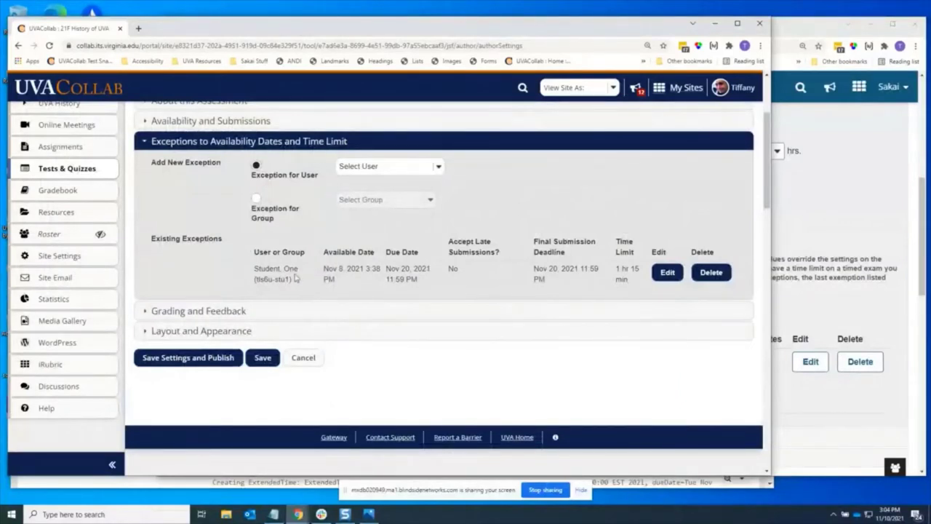
click(911, 265)
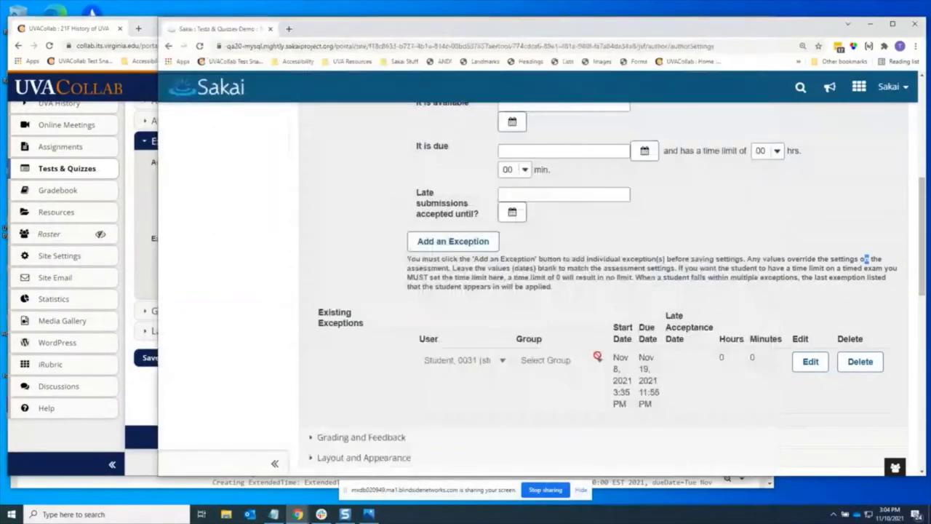
click(153, 231)
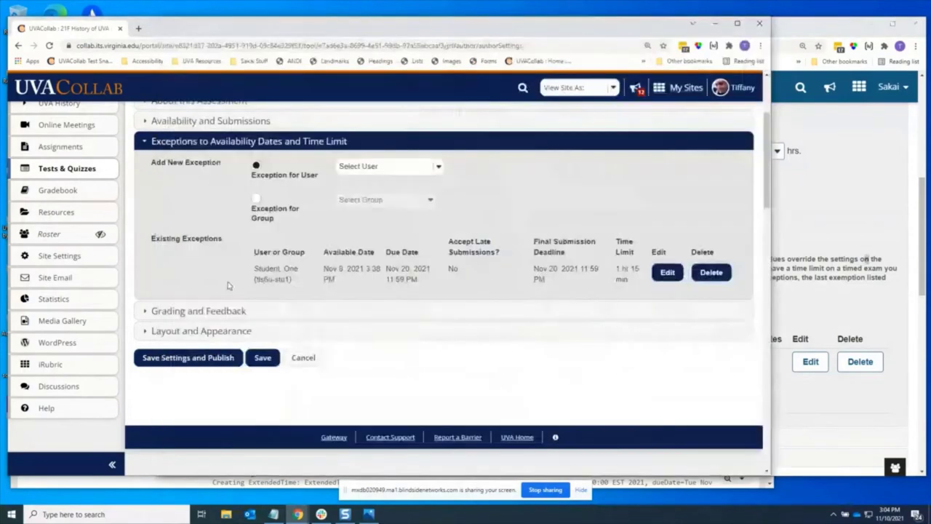
drag(300, 285, 256, 267)
click(284, 283)
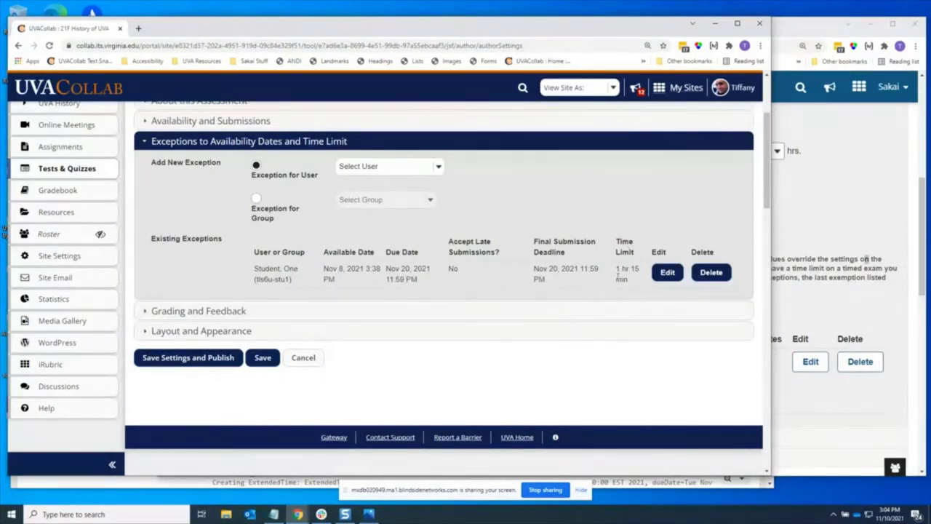
Start a group exception for 21F CIS 1030-1 (UNKX)
click(257, 199)
click(414, 205)
click(409, 222)
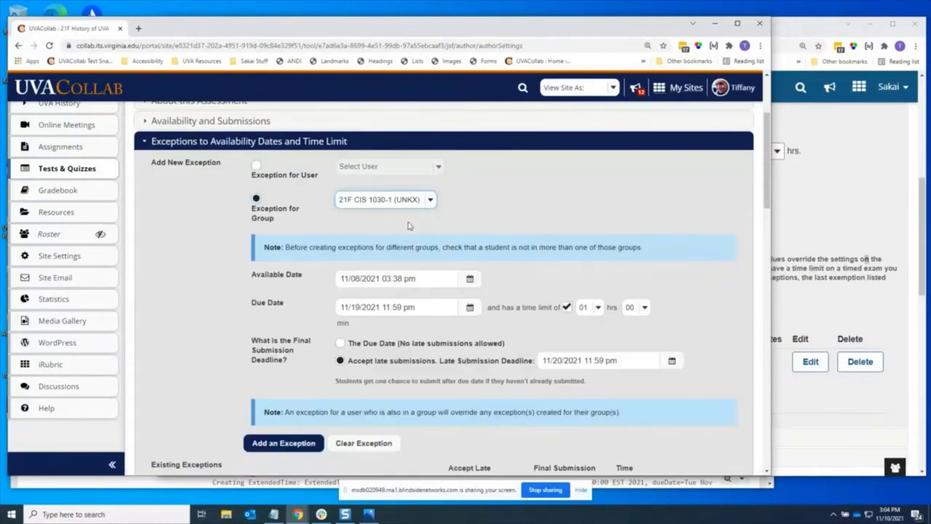
drag(259, 246, 652, 246)
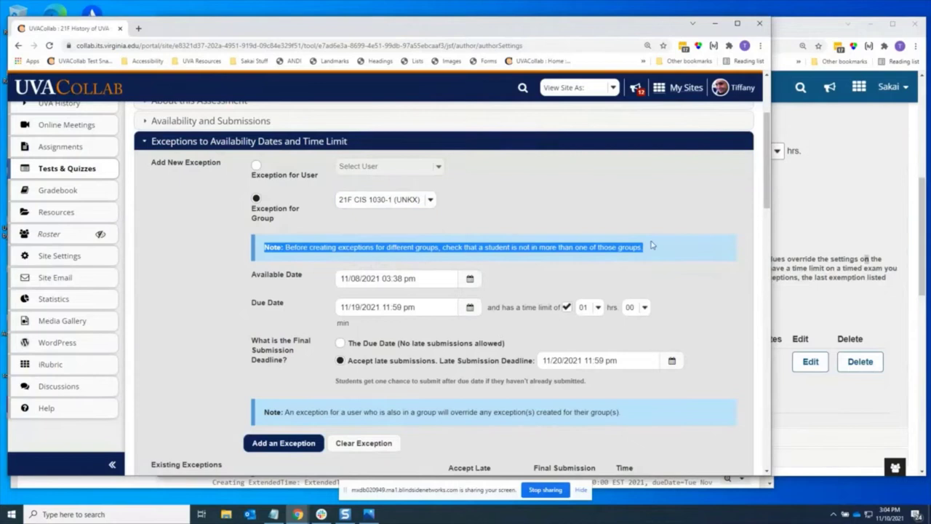
click(666, 247)
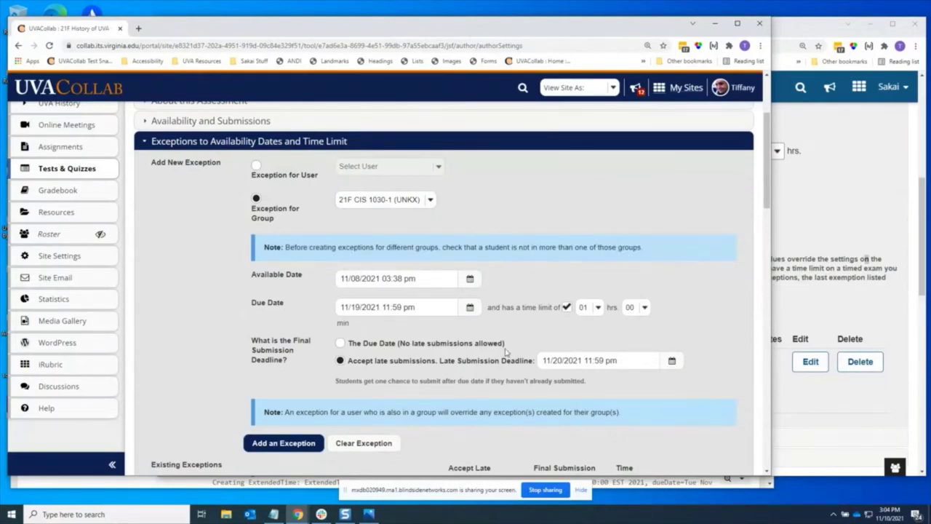
scroll(506, 350, down, 1)
scroll(504, 353, down, 1)
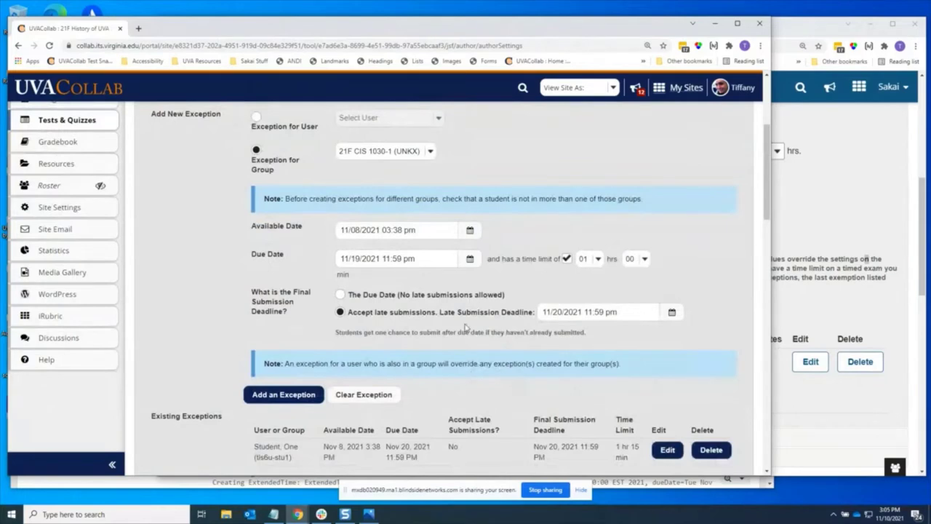
scroll(466, 328, down, 1)
scroll(388, 186, up, 1)
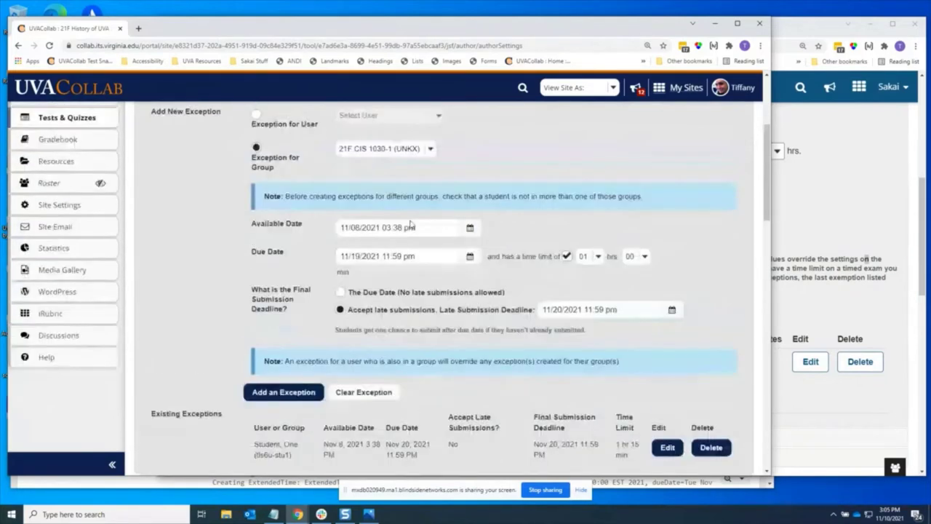
Set the group's late submission deadline to 11/21/2021 11:59 PM and add the exception
click(558, 311)
scroll(464, 326, down, 1)
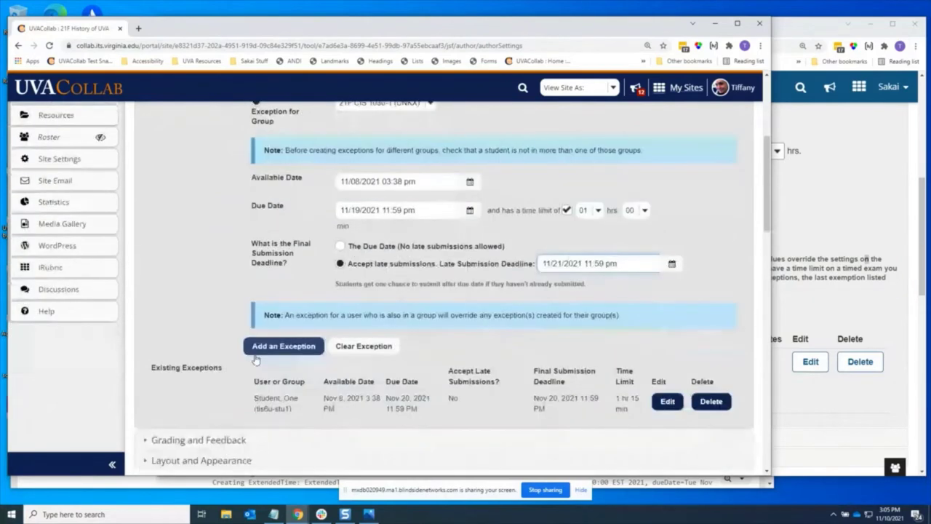
click(256, 347)
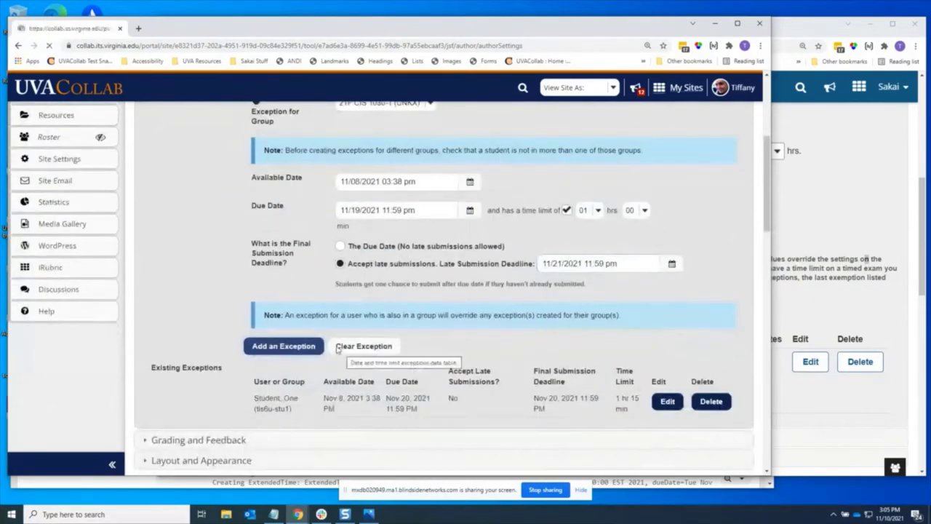
scroll(424, 250, down, 2)
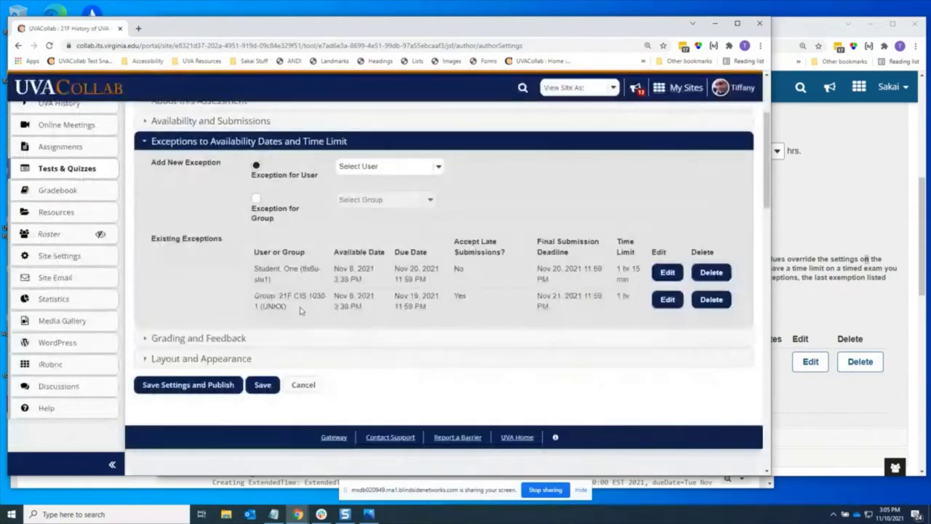
triple_click(298, 308)
click(356, 307)
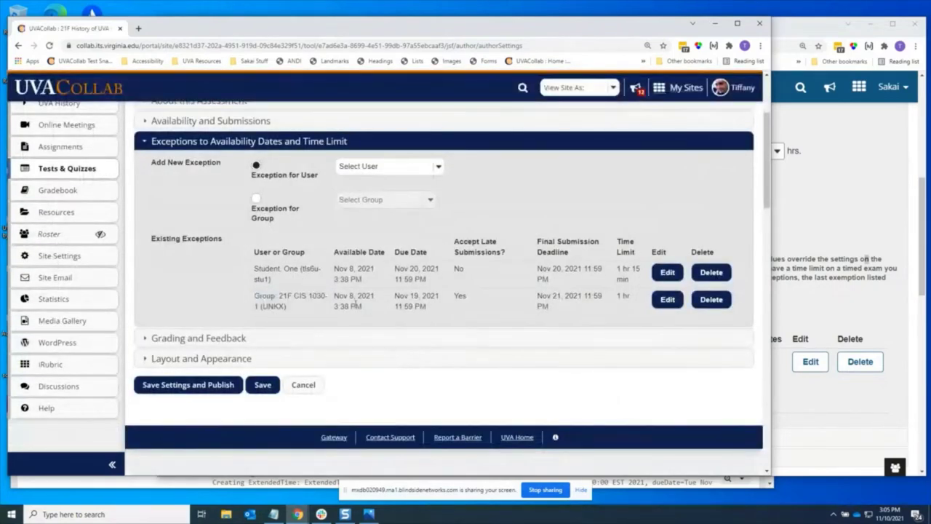
click(392, 336)
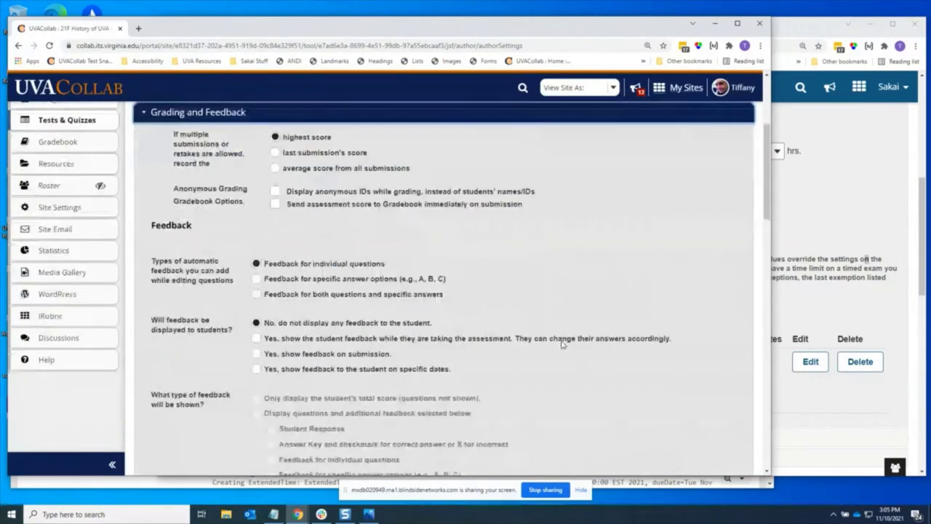
Show feedback on a specific date, 11/09/2021
click(389, 368)
scroll(521, 360, down, 1)
click(502, 296)
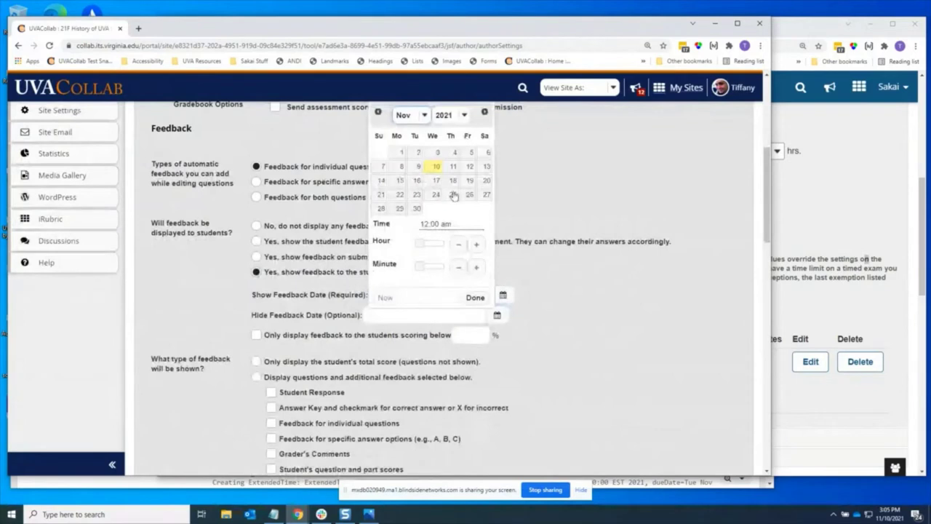
click(419, 166)
click(455, 366)
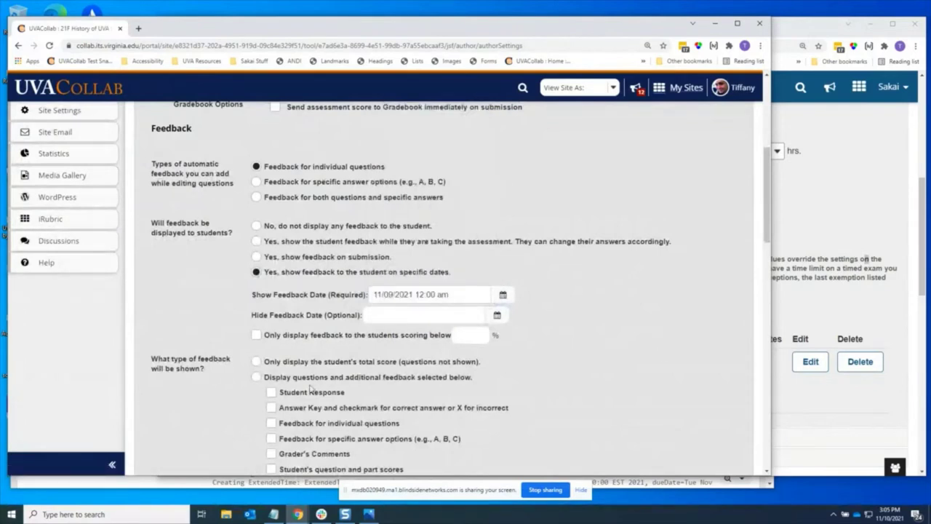
Display questions with Student Response and Answer Key in feedback, then save the settings
click(256, 377)
click(270, 392)
click(271, 408)
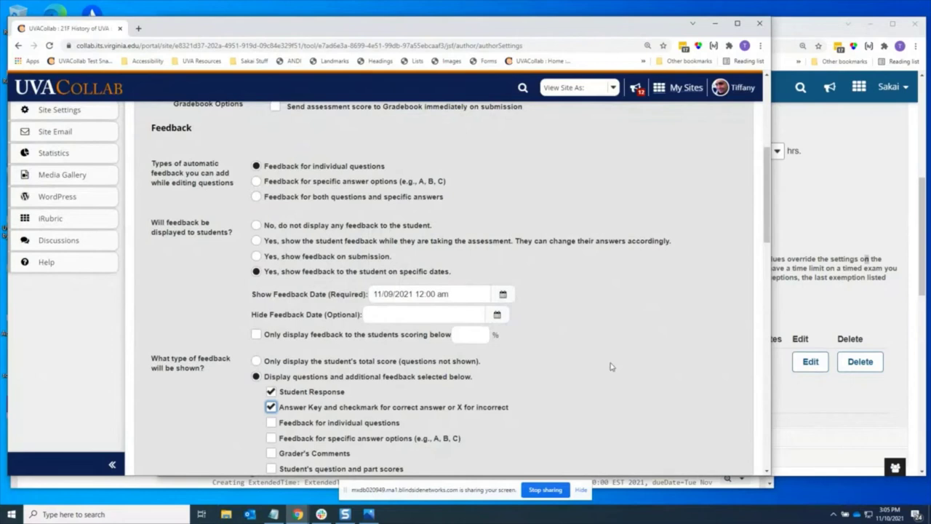
scroll(610, 366, down, 2)
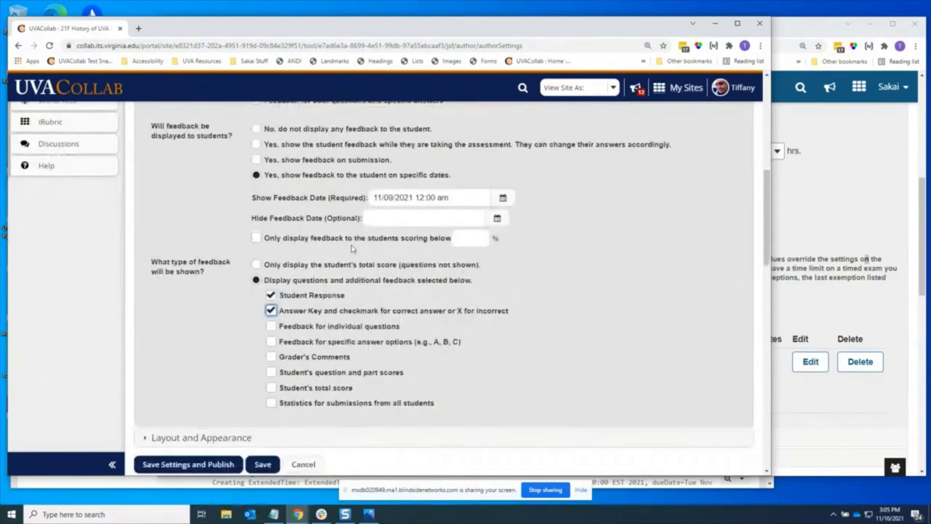
click(268, 465)
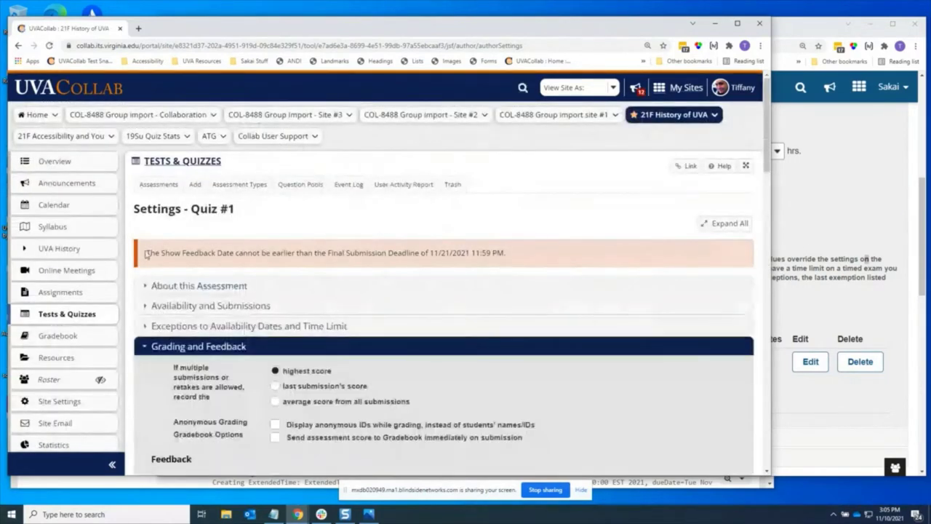
Review the error saying feedback can't precede the 11/21/2021 11:59 PM deadline
drag(147, 254, 549, 257)
click(549, 257)
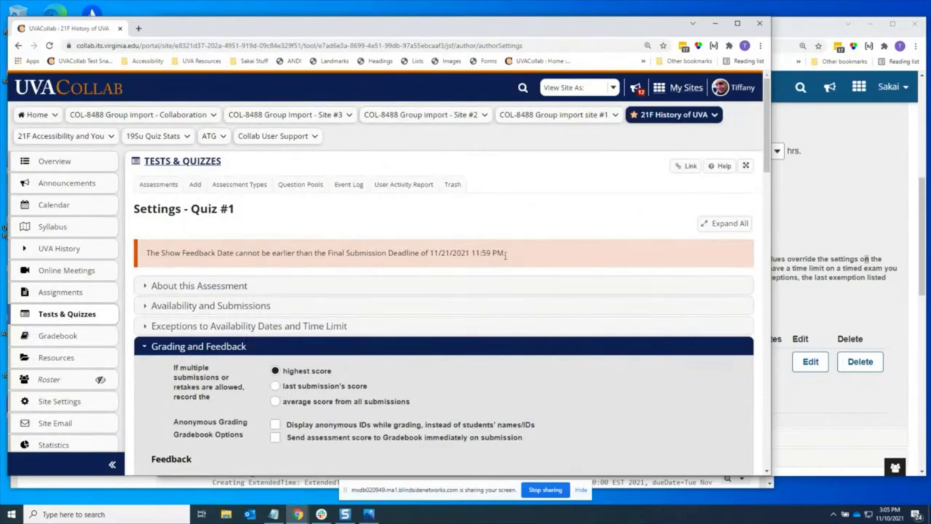
drag(505, 255, 431, 255)
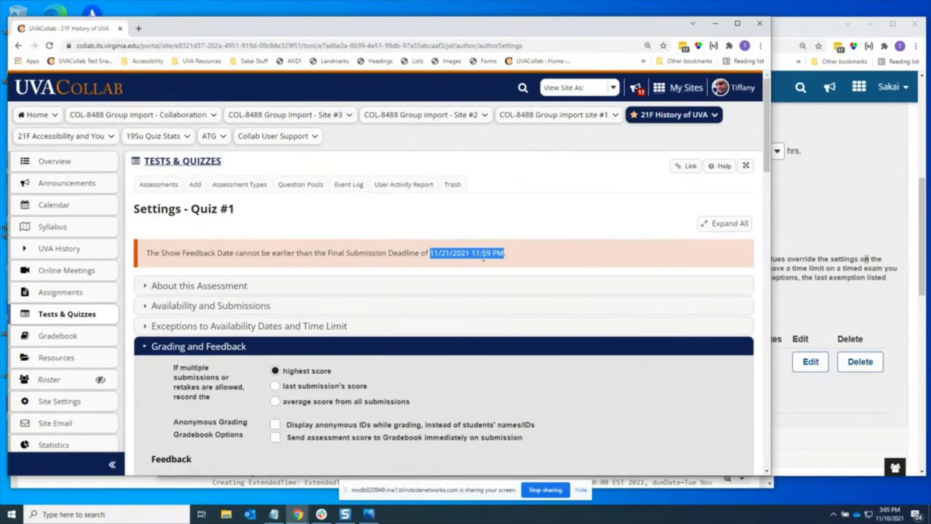
Check the student and group exceptions listed, then switch to the Graylog window
scroll(561, 312, down, 1)
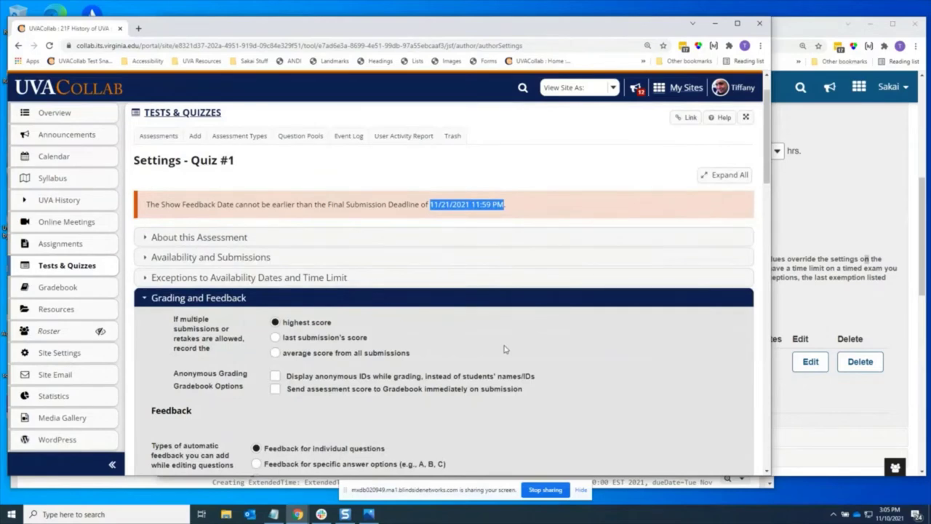
scroll(557, 301, down, 1)
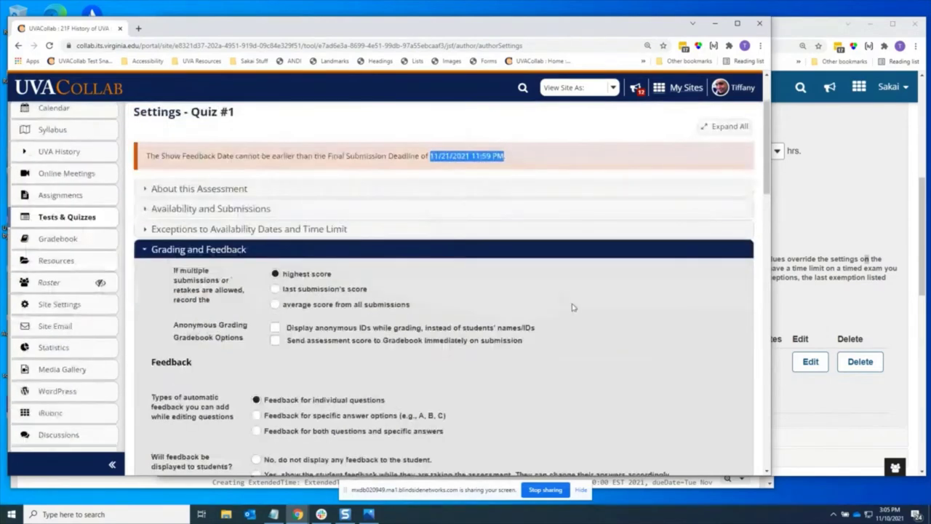
scroll(572, 307, down, 1)
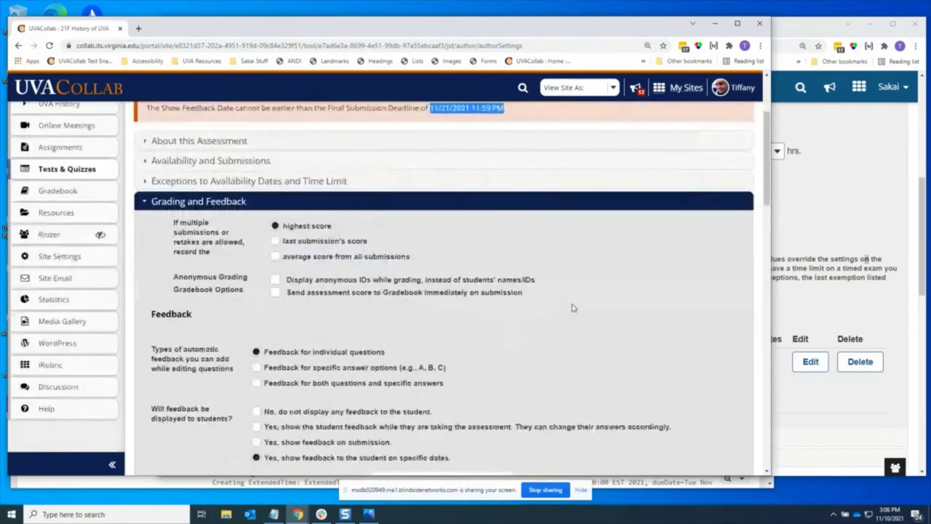
click(415, 185)
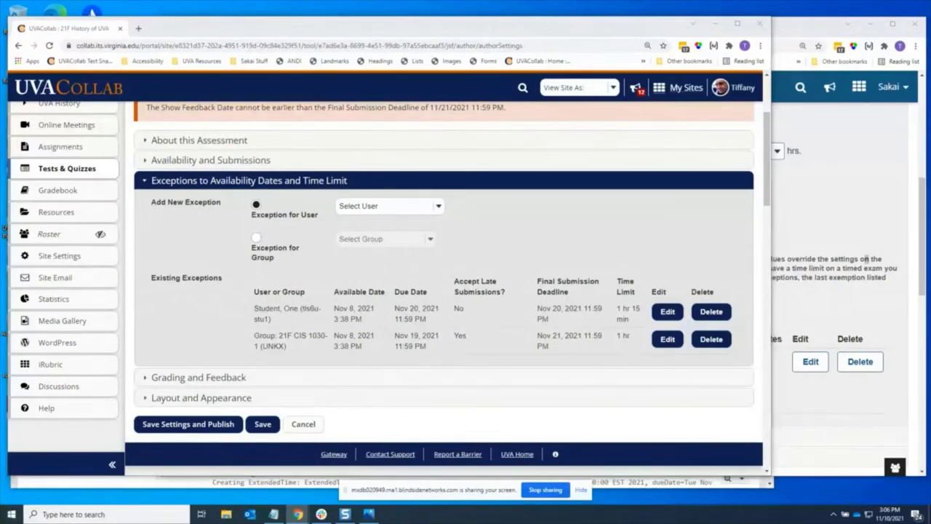
key(alt+Tab)
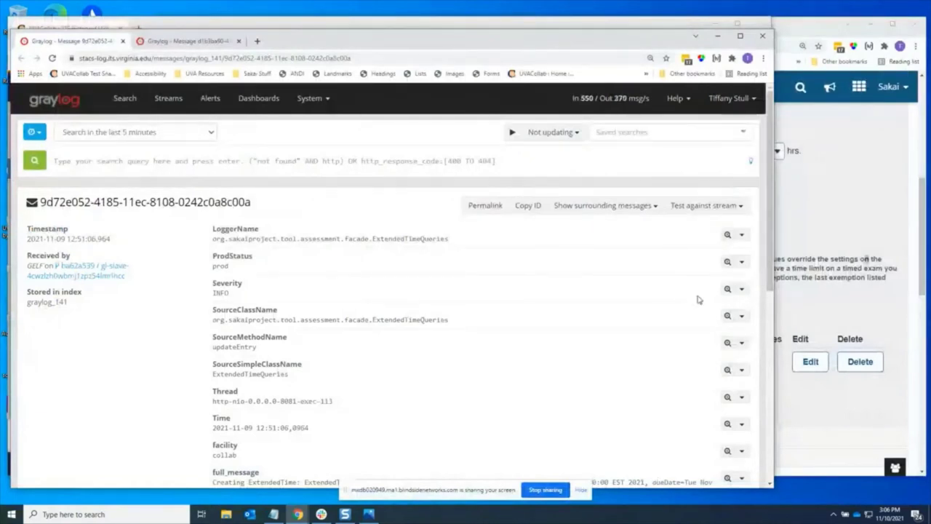
scroll(684, 304, down, 1)
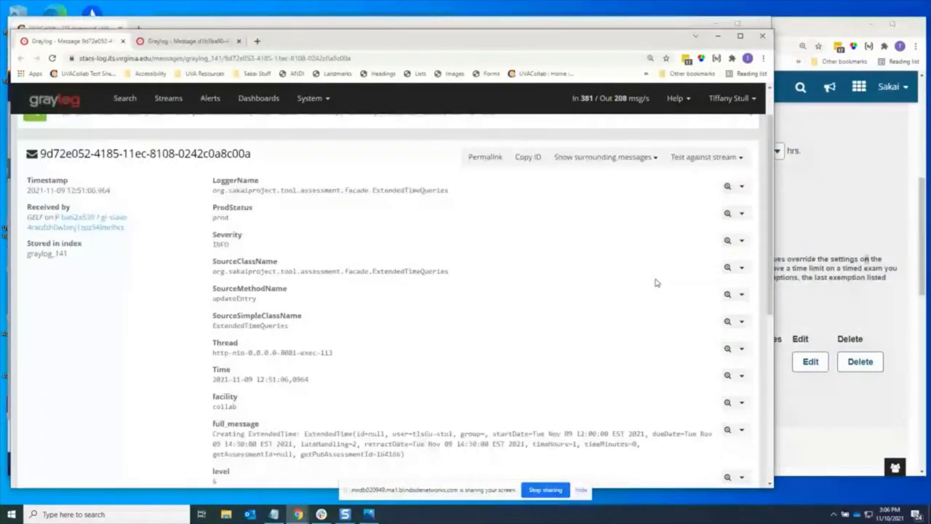
scroll(655, 283, down, 1)
scroll(614, 429, down, 1)
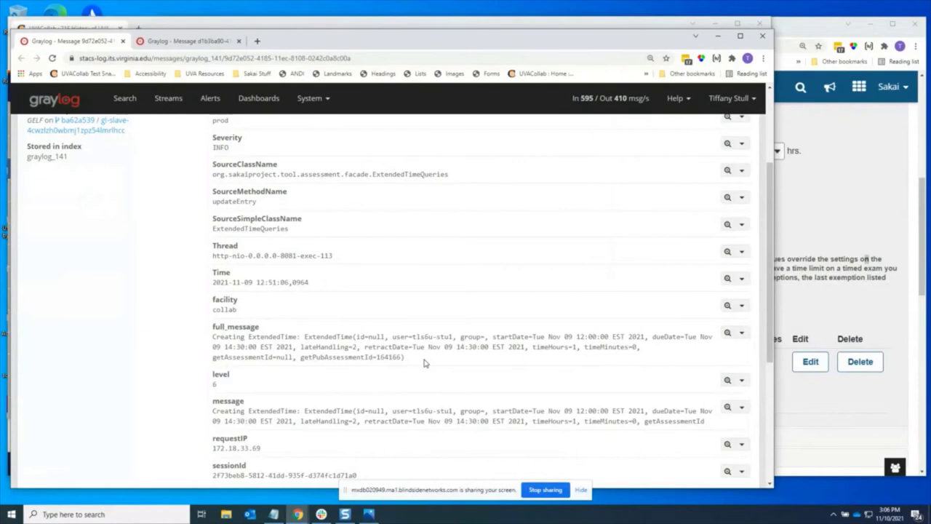
scroll(426, 363, down, 2)
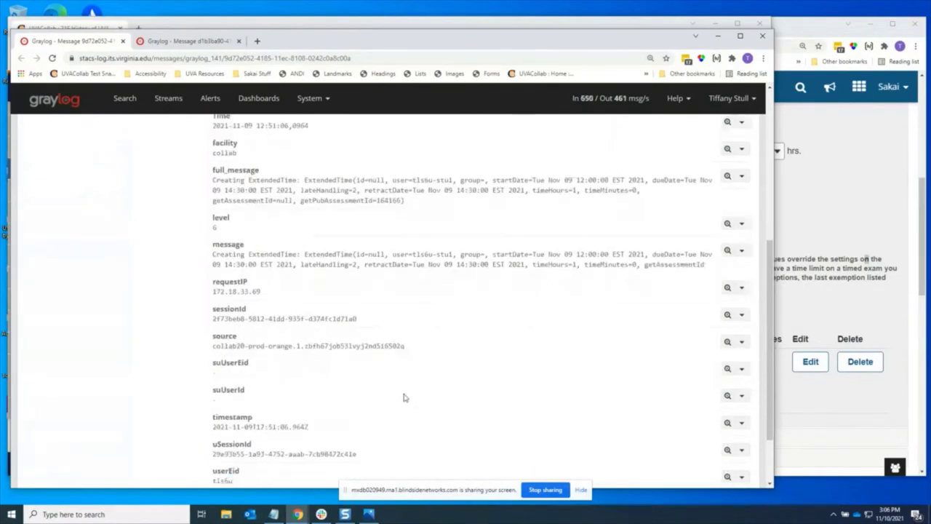
scroll(403, 394, down, 1)
drag(251, 440, 227, 434)
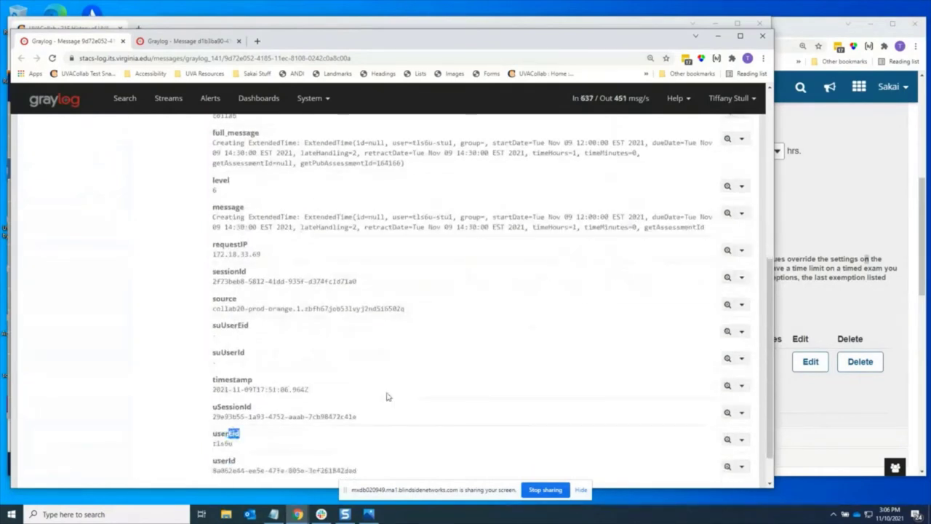
click(337, 145)
drag(392, 143, 568, 143)
click(541, 164)
click(540, 193)
scroll(444, 242, up, 1)
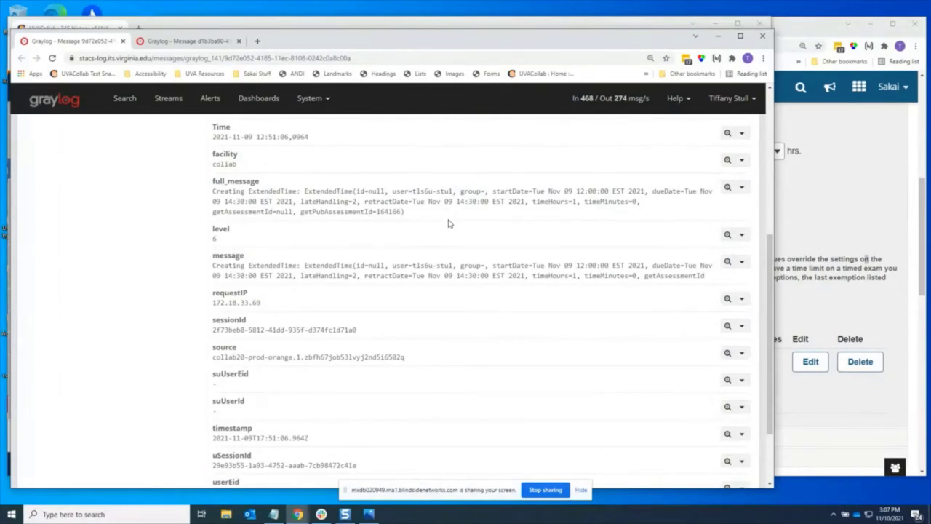
Read the second Graylog message for assessment 164166 with a 1-hour limit, then switch to Photos
click(166, 44)
scroll(673, 226, down, 2)
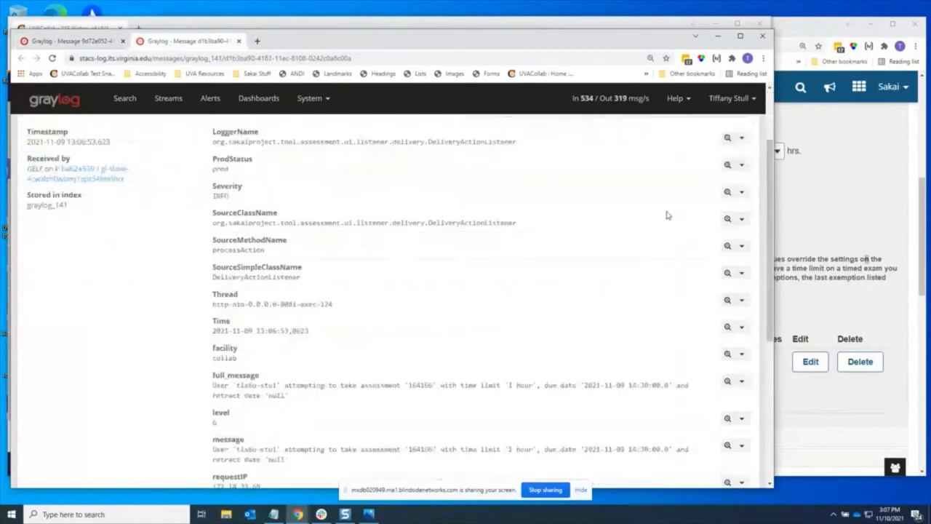
scroll(603, 418, down, 1)
scroll(592, 411, down, 1)
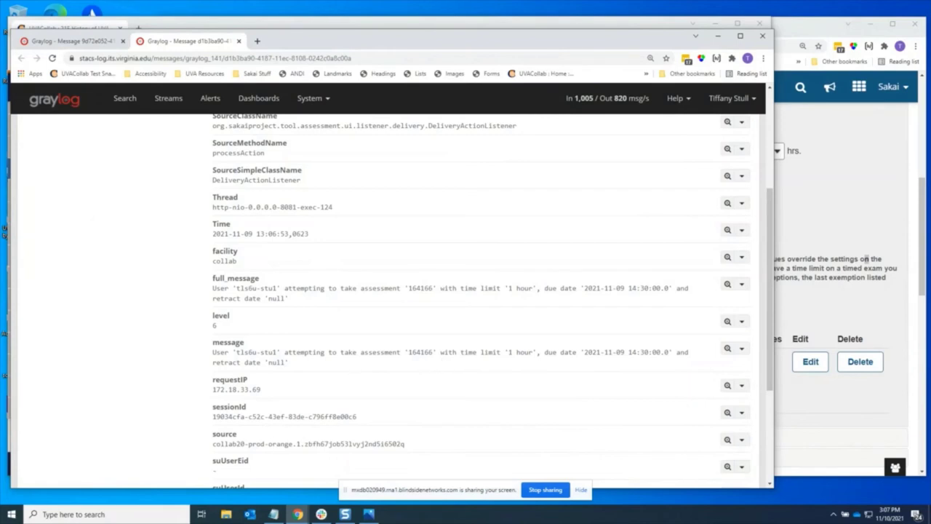
key(alt+Tab)
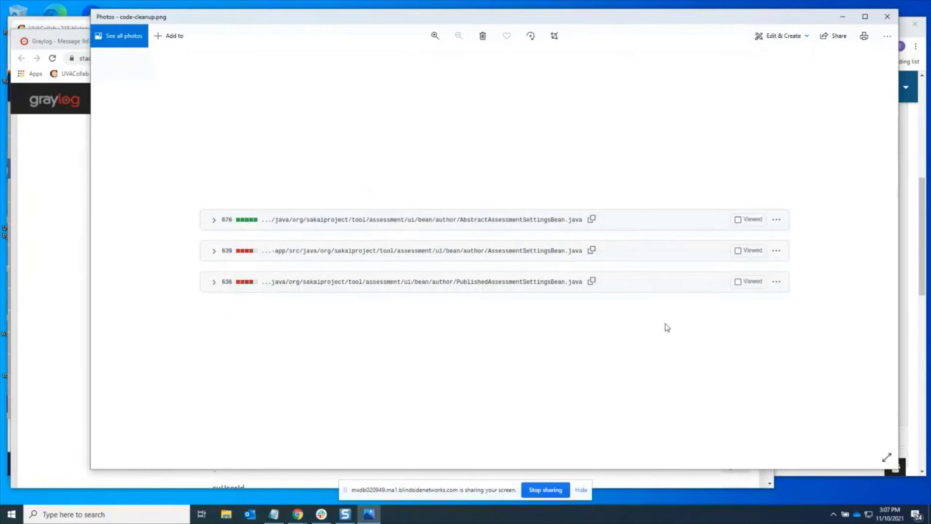
Zoom code-cleanup.png to 121% to read the three changed assessment settings Java files
click(435, 35)
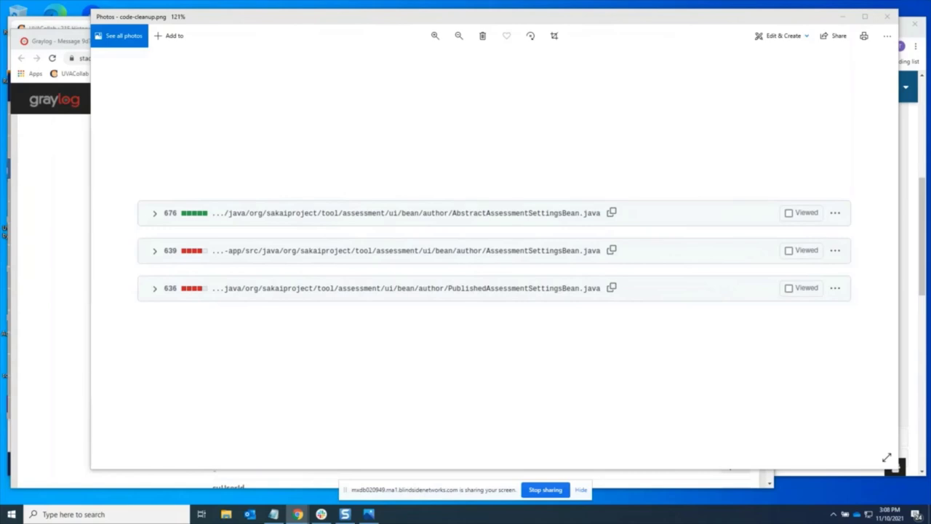
Search Graylog for the test user's userEid over the last 30 minutes
click(60, 211)
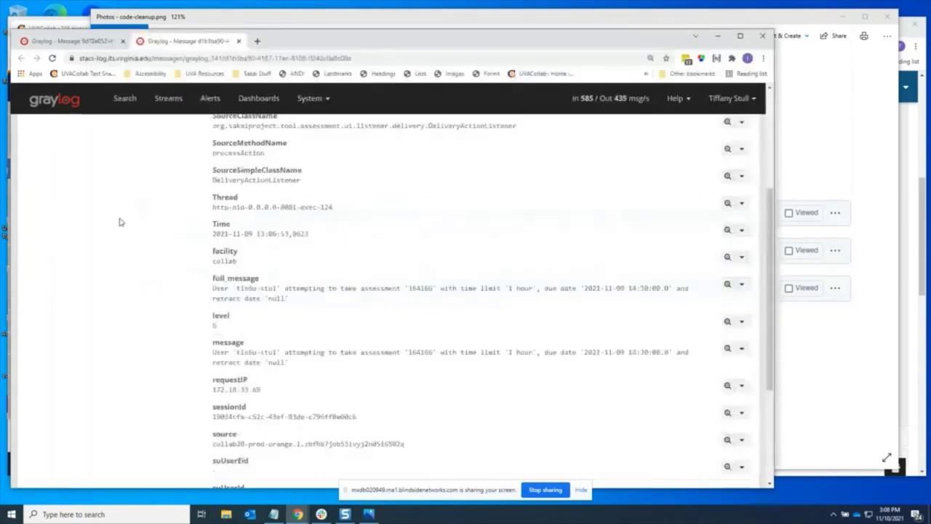
scroll(500, 312, up, 4)
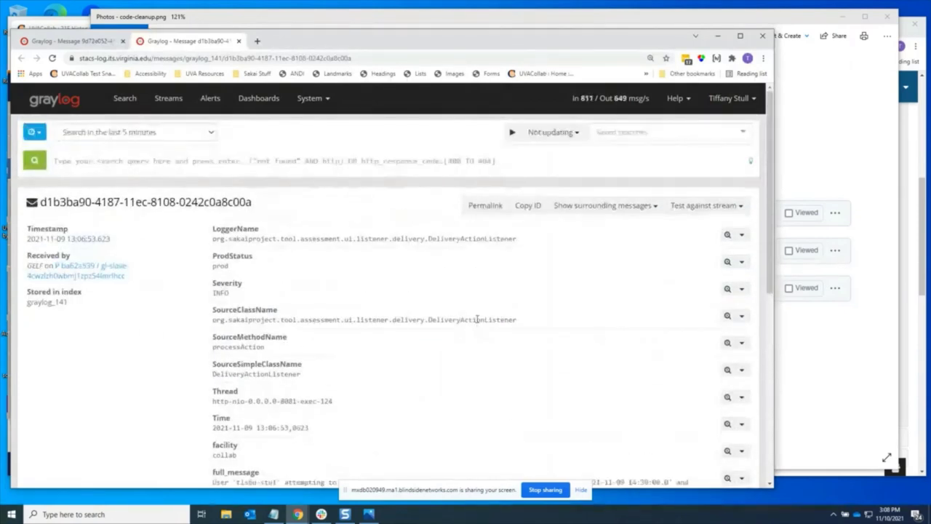
scroll(347, 254, down, 3)
scroll(348, 254, up, 3)
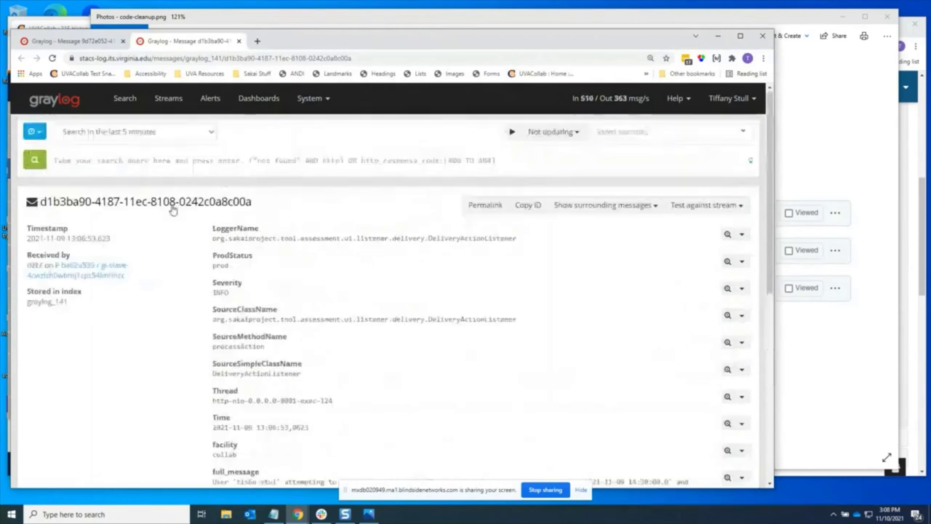
click(79, 161)
text(userEid)
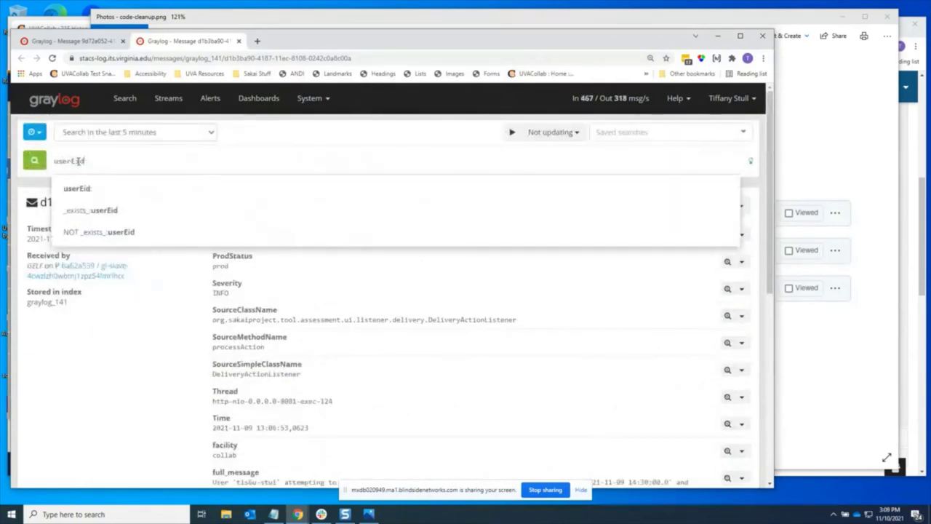
text(:tls6u)
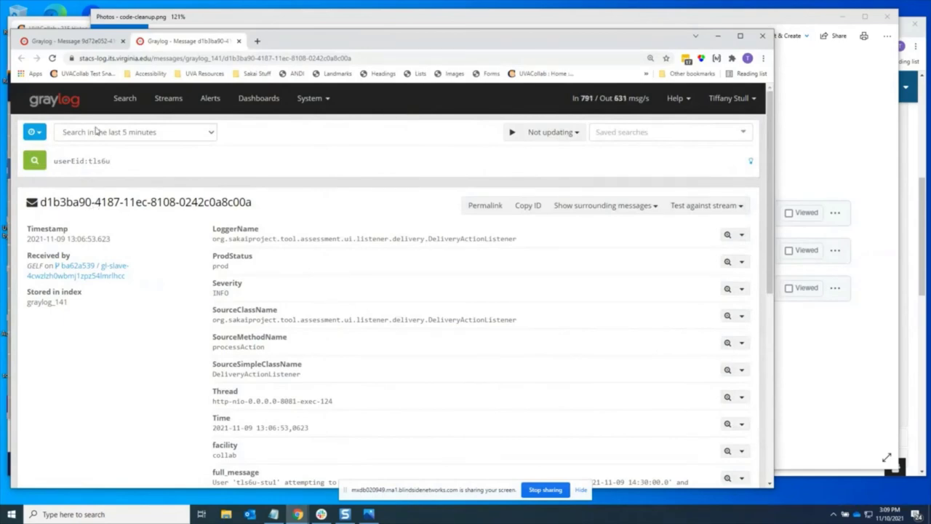
click(134, 131)
click(109, 167)
click(35, 163)
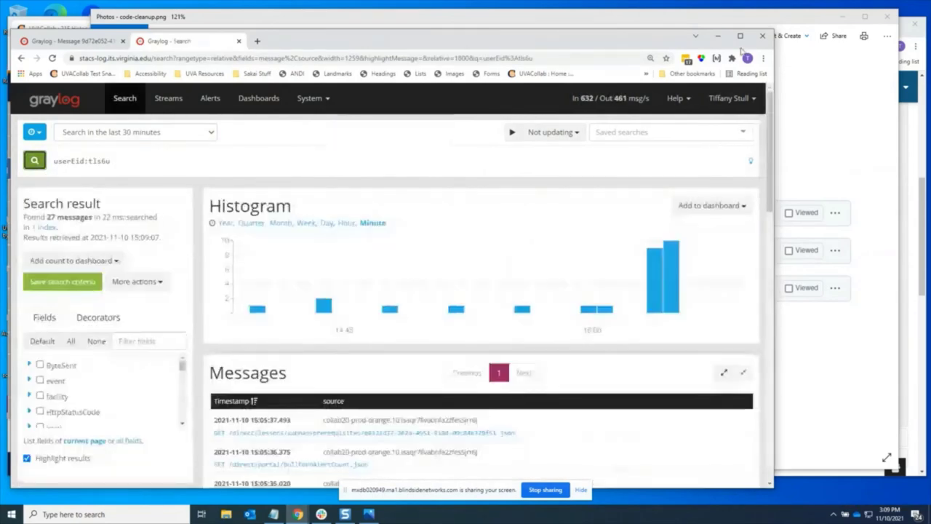
Maximize the browser and set the 27-message search results to refresh every 5 seconds
click(739, 35)
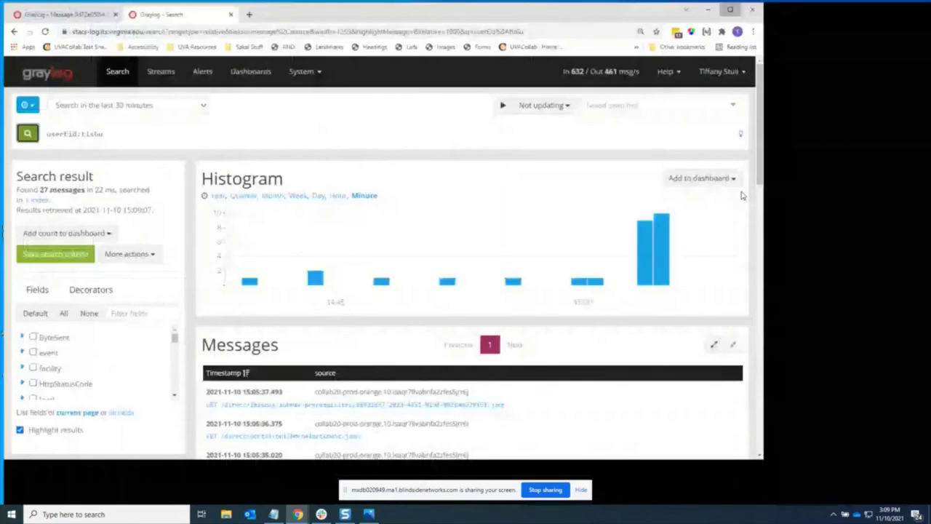
scroll(742, 207, down, 3)
scroll(766, 322, down, 3)
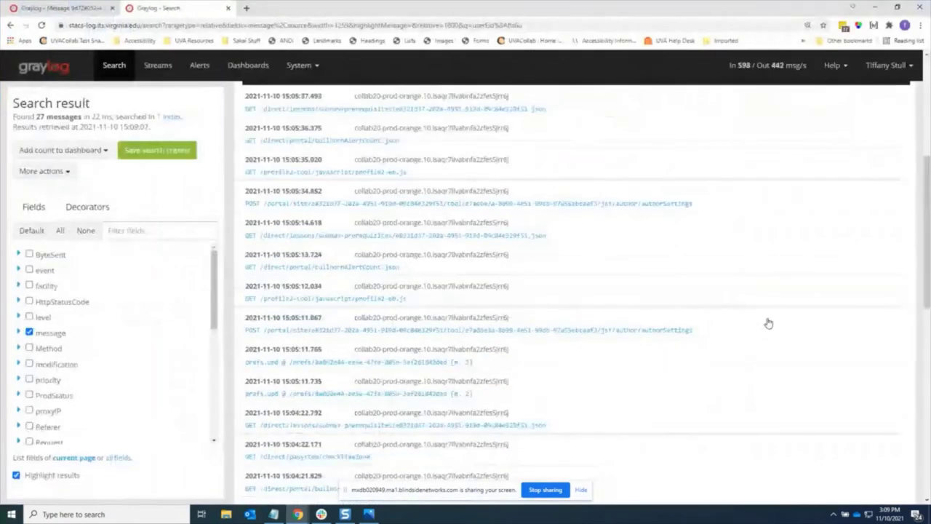
scroll(765, 322, up, 1)
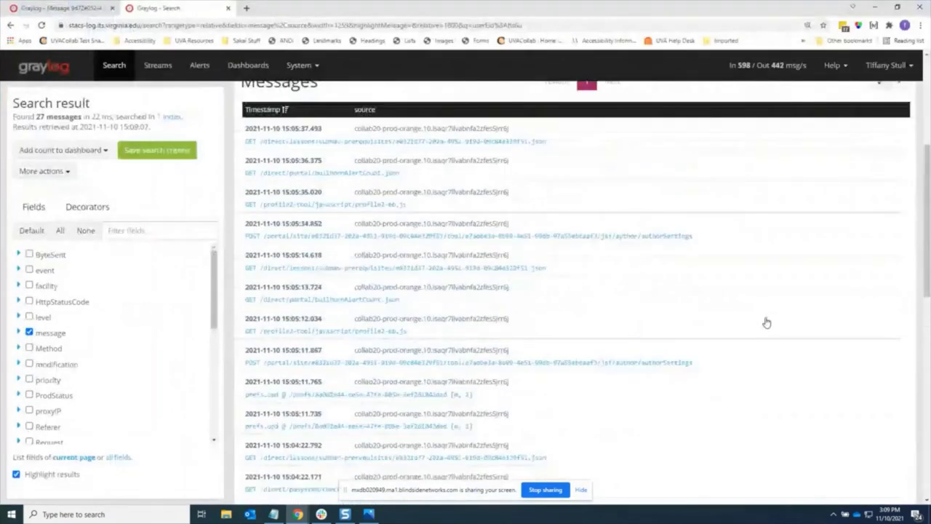
scroll(820, 191, up, 4)
click(709, 99)
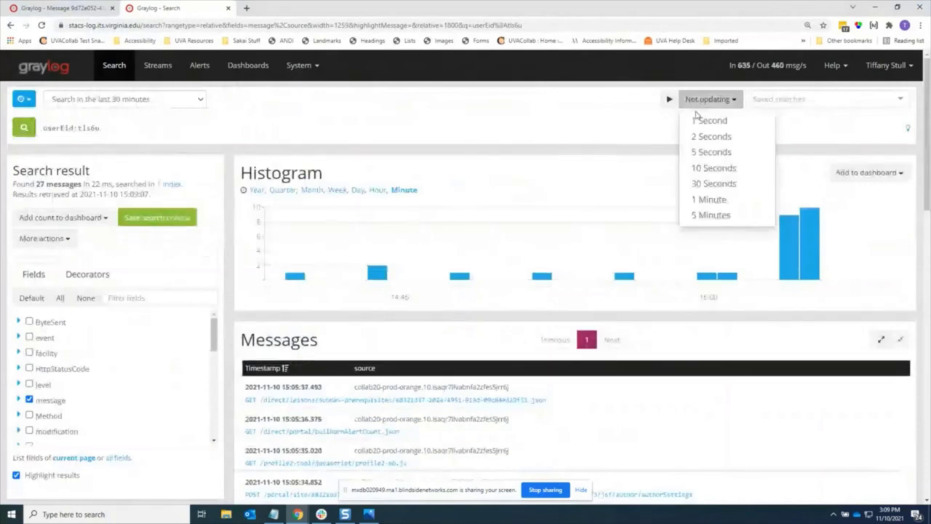
click(703, 151)
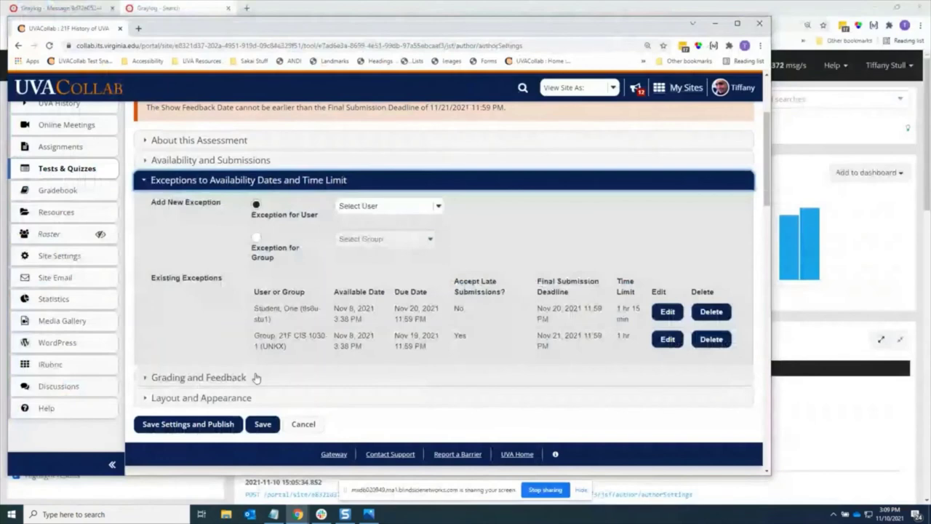
Expand Grading and Feedback, scroll past the Feedback options, and save Quiz #1's settings
click(199, 377)
scroll(235, 261, down, 3)
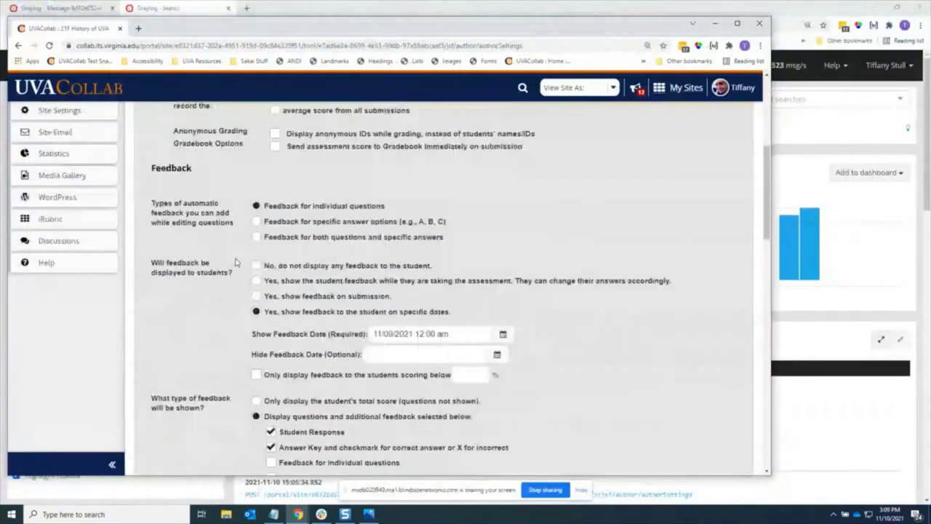
scroll(235, 262, down, 4)
click(260, 347)
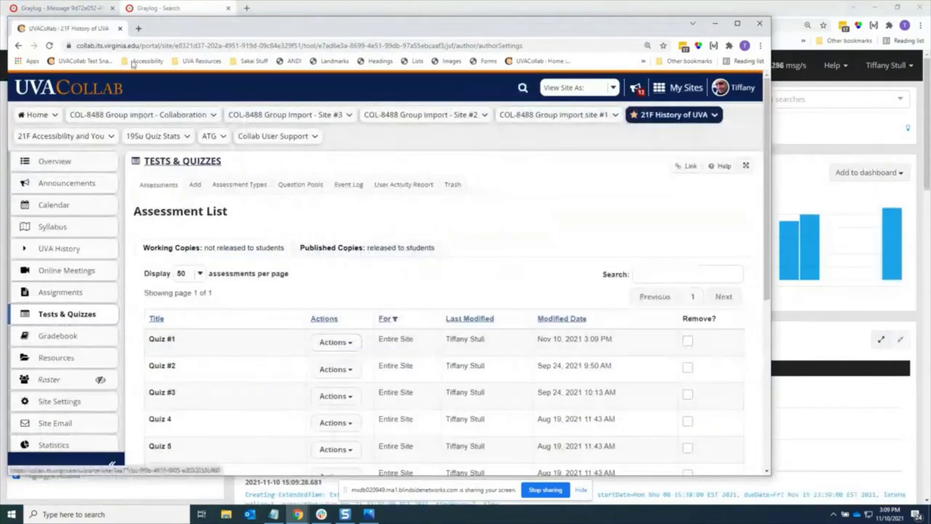
Return to the Graylog search results, now showing 33 messages including new ExtendedTime entries
click(83, 9)
click(156, 8)
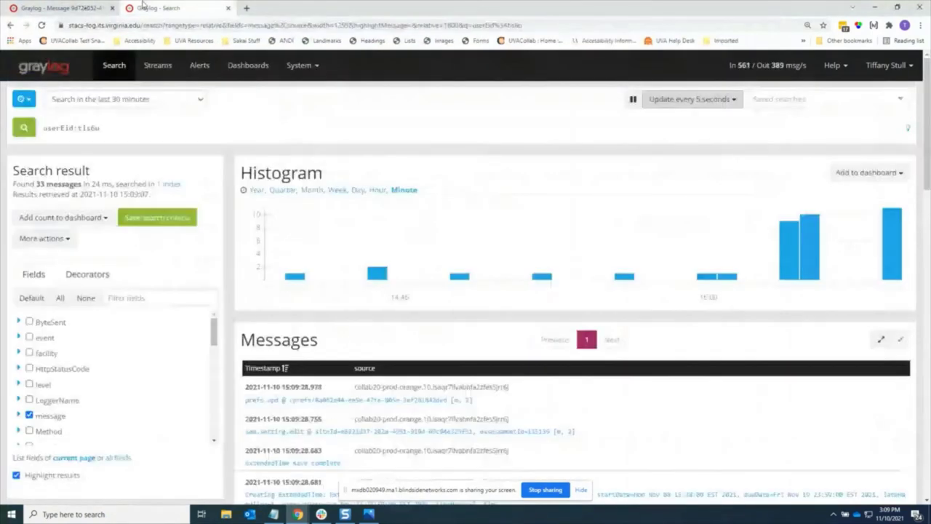